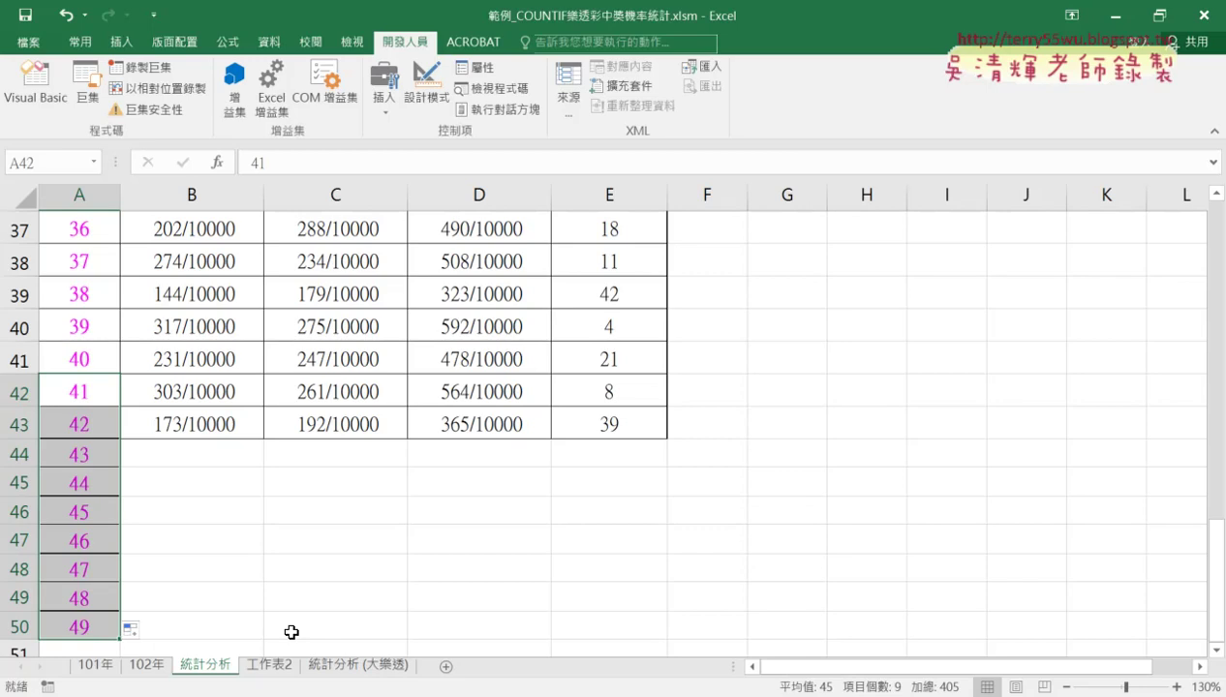
- Undo the 43–49 fill in column A and return to the 統計分析 (大樂透) sheet
key(ctrl+z)
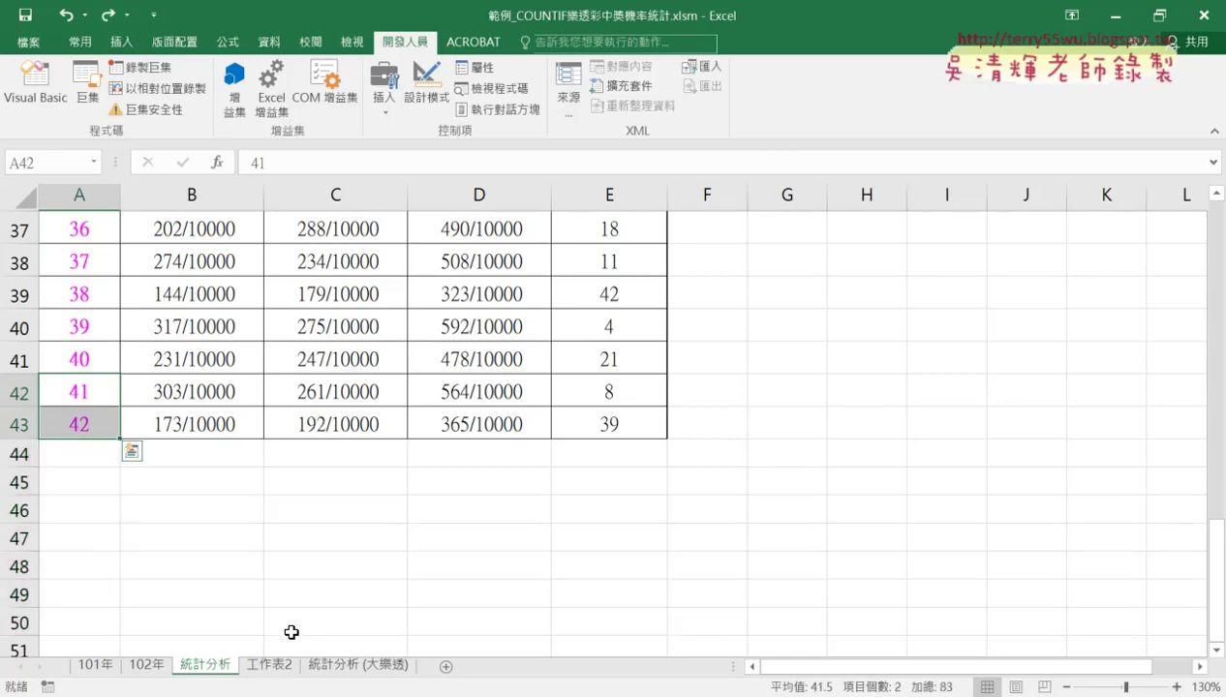
click(358, 666)
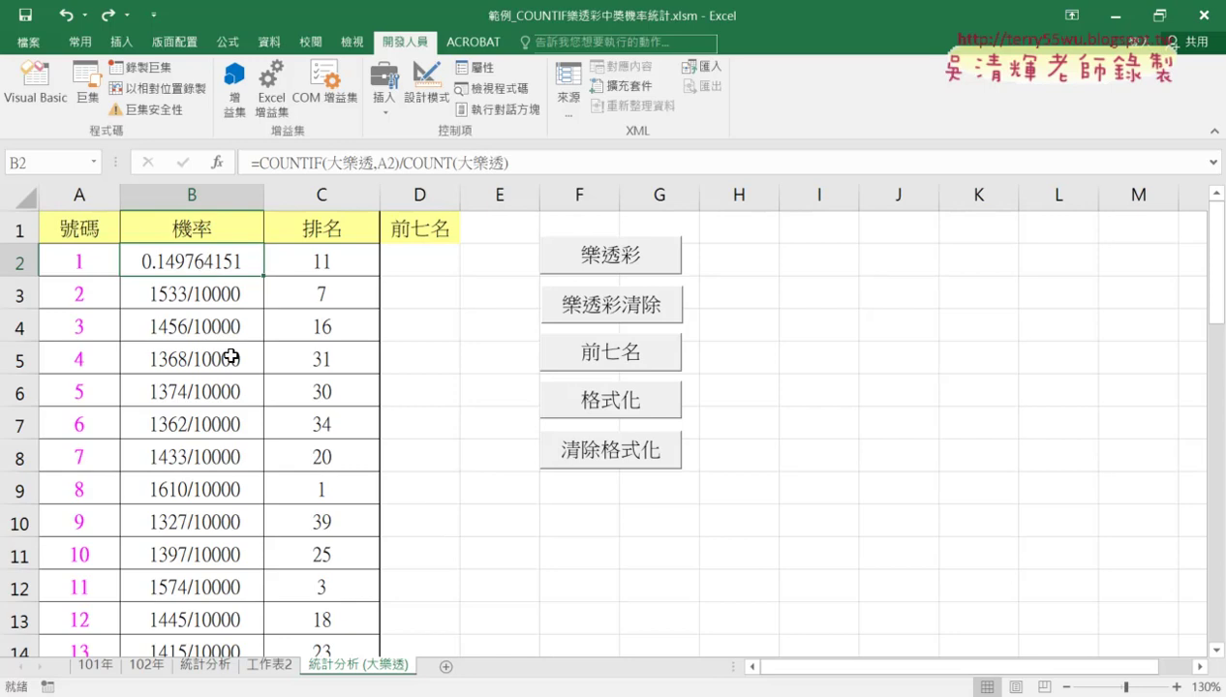
click(258, 667)
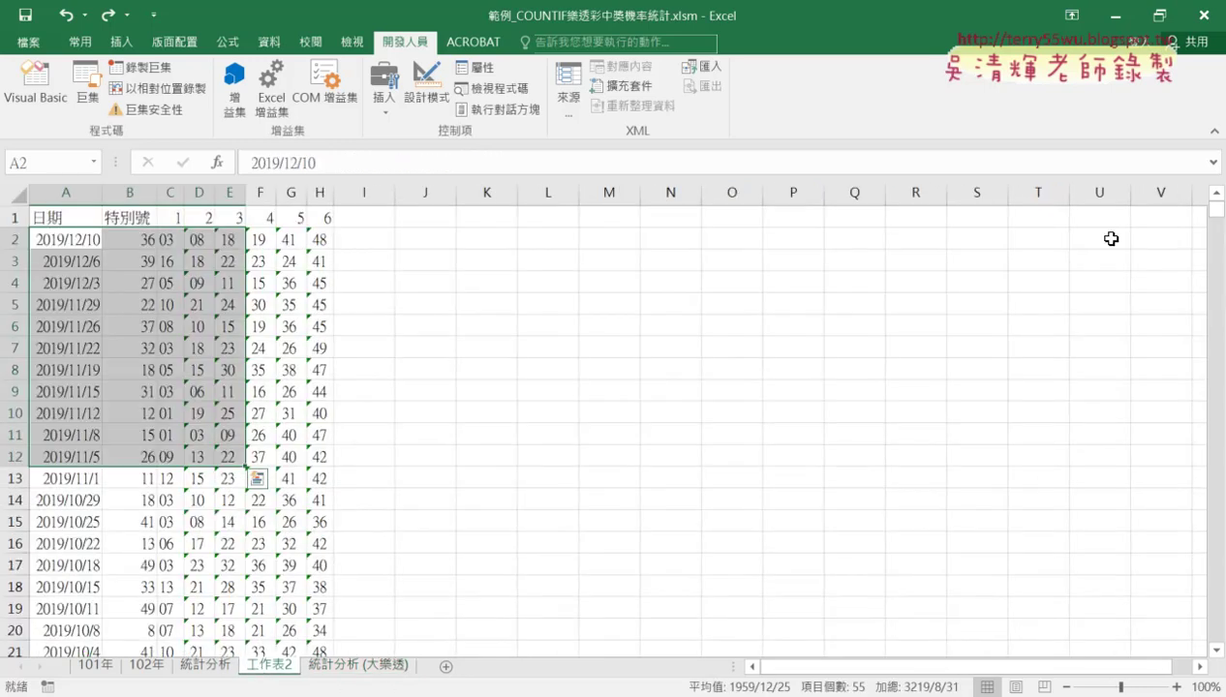
click(368, 668)
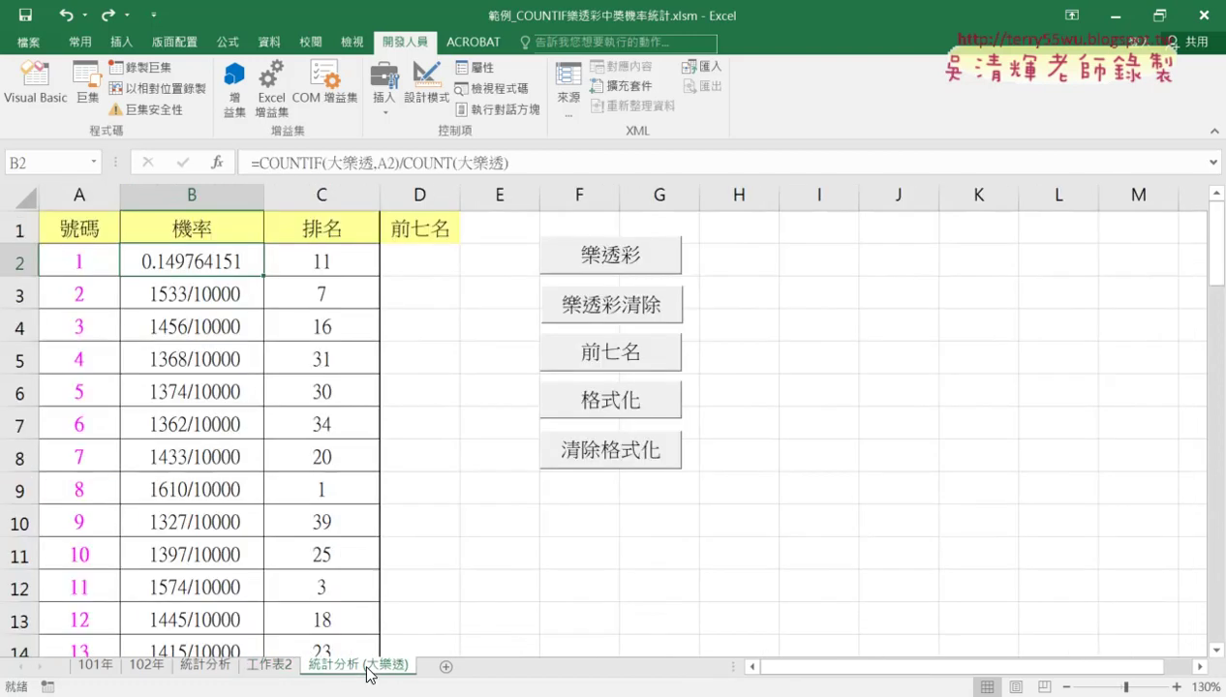
- Open the Function Arguments for B2's COUNTIF formula
click(281, 162)
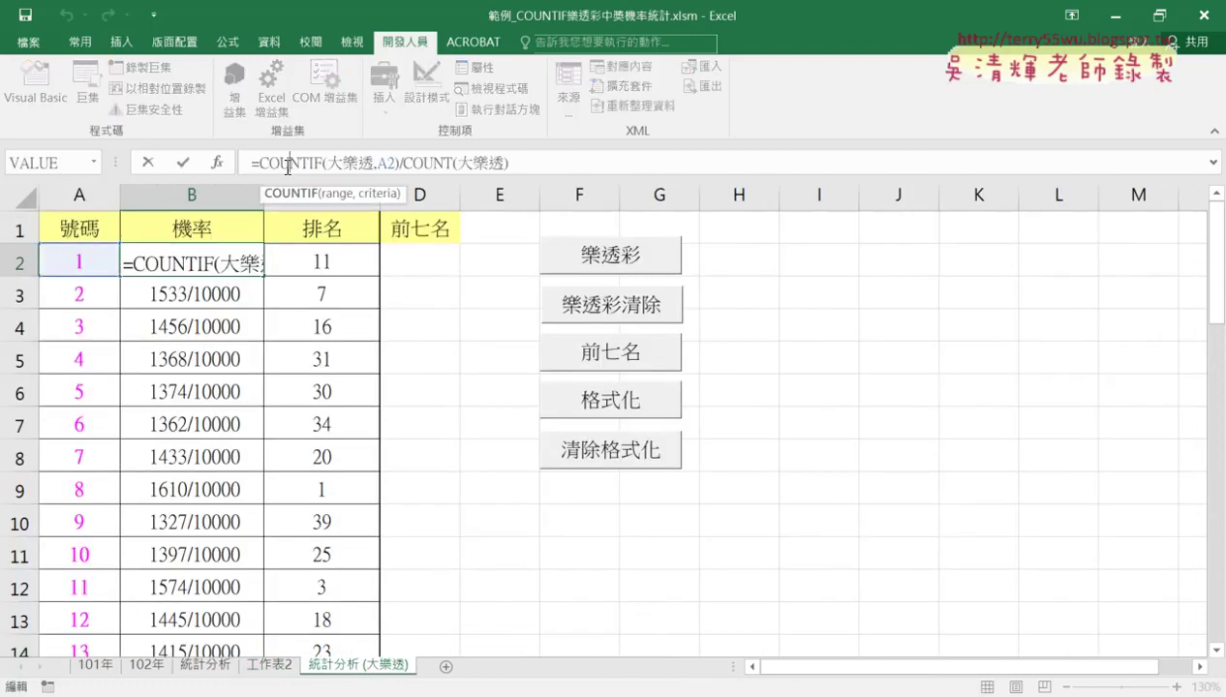
click(218, 163)
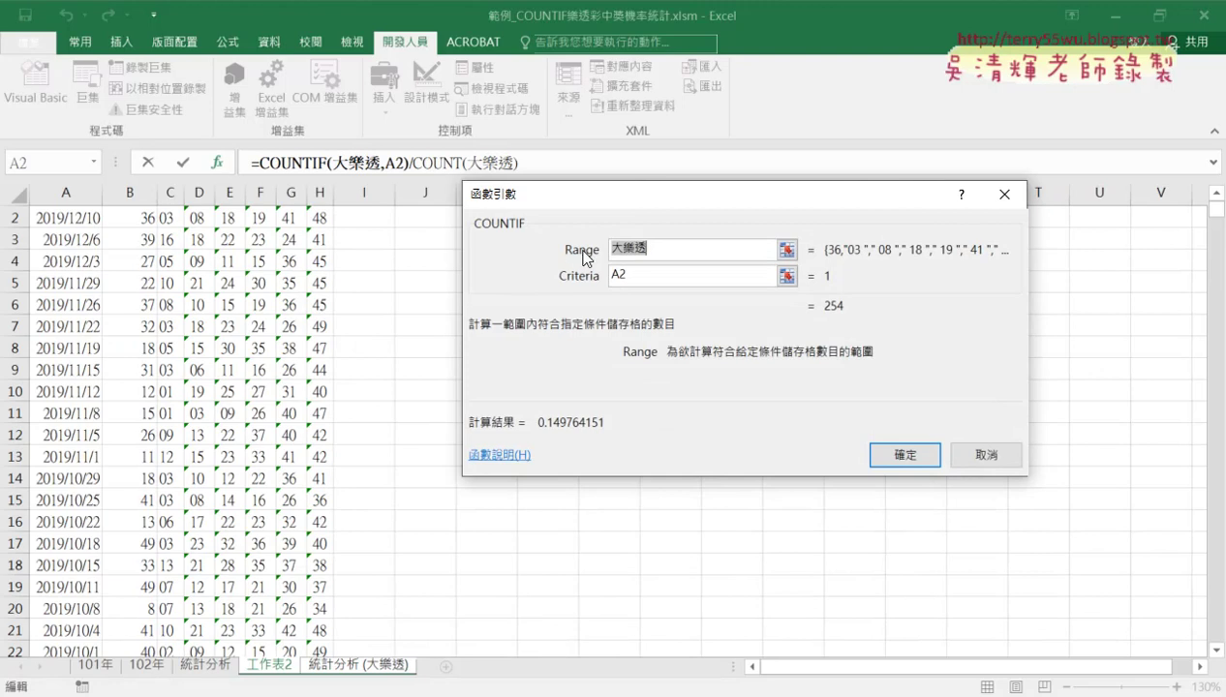
click(788, 277)
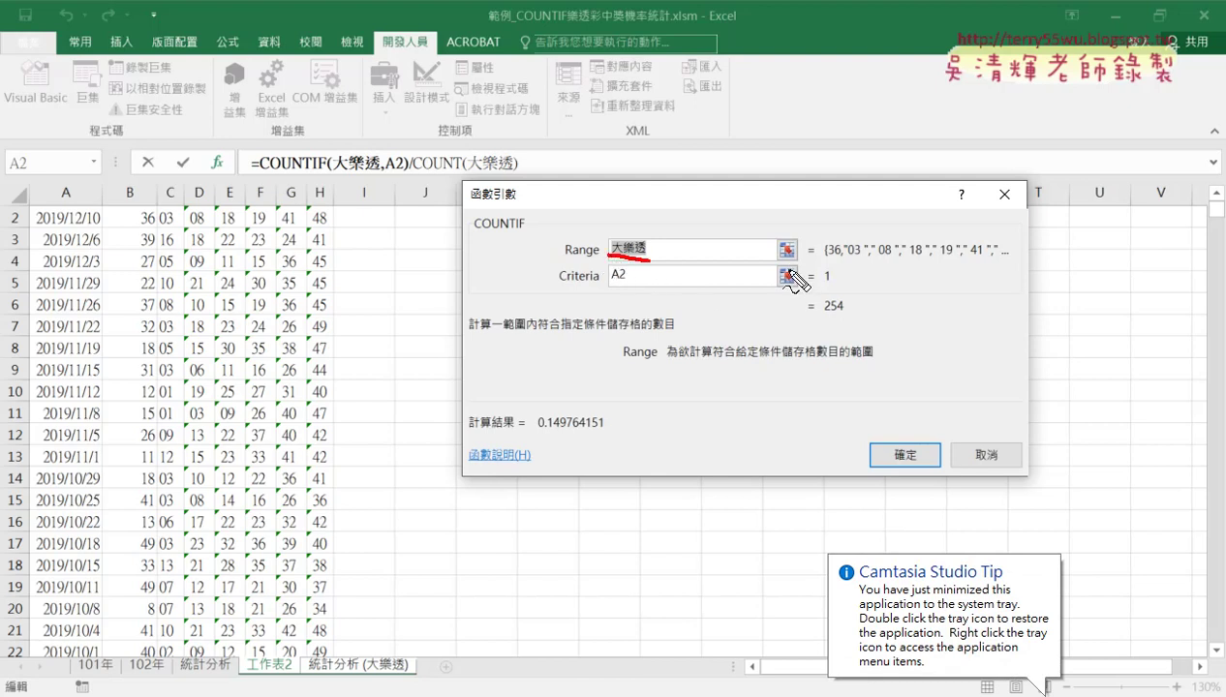
- Annotate the Range preview, marking text values like "03" and the matching cell C2
drag(773, 157, 765, 211)
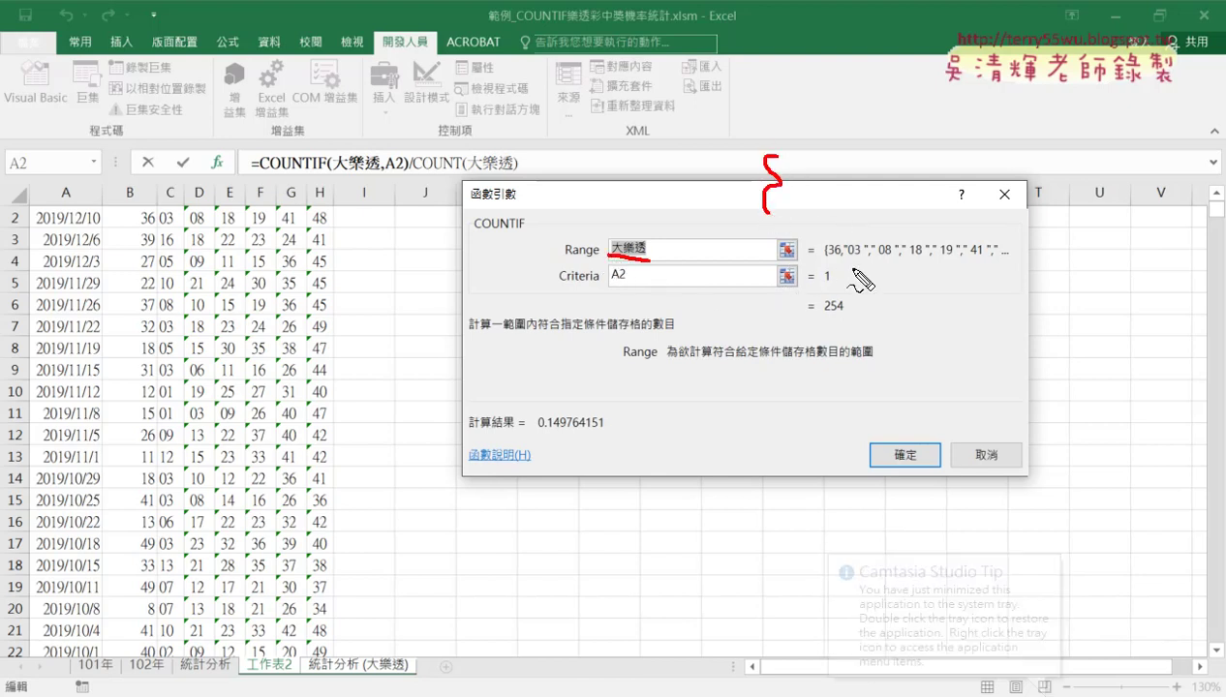
drag(827, 259, 840, 258)
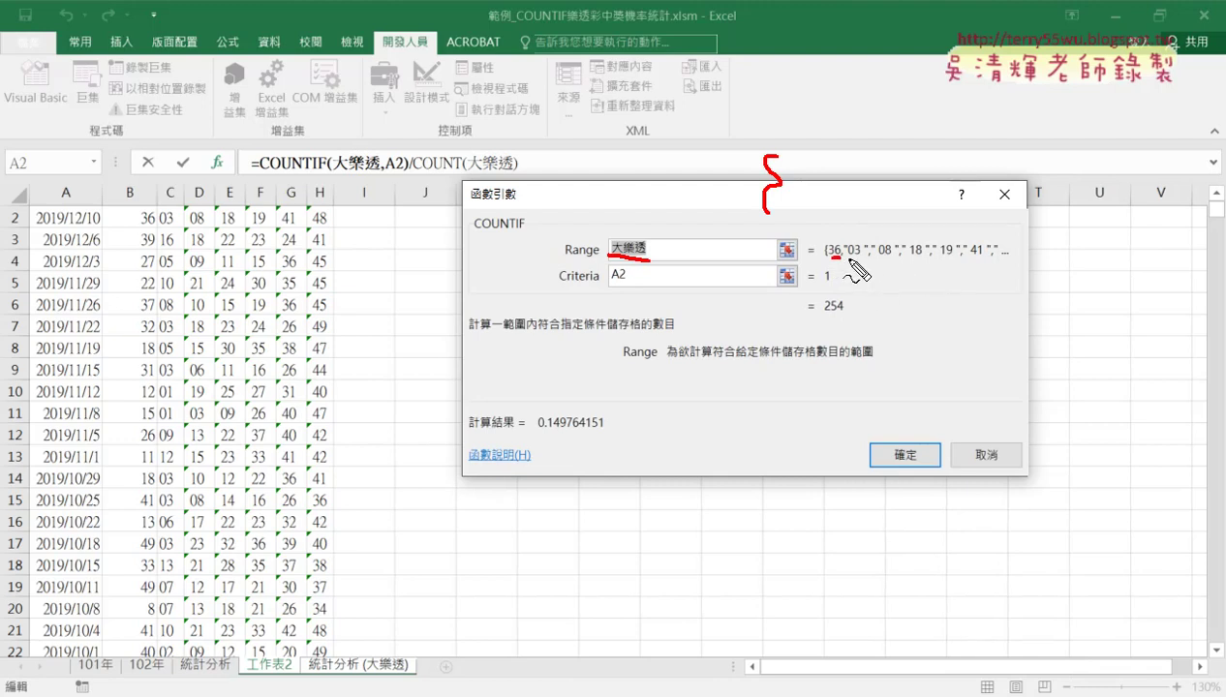
drag(849, 258, 865, 257)
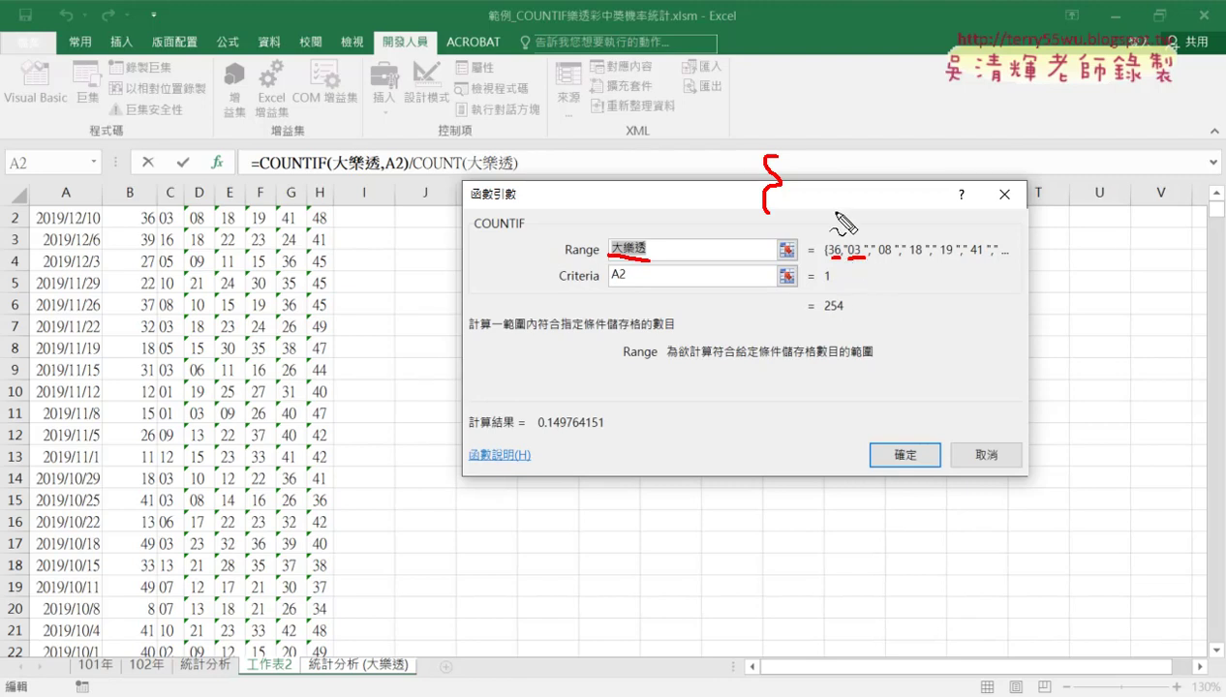
mouse_move(810, 140)
mouse_down()
mouse_move(809, 151)
mouse_move(897, 163)
mouse_up()
drag(848, 260, 864, 258)
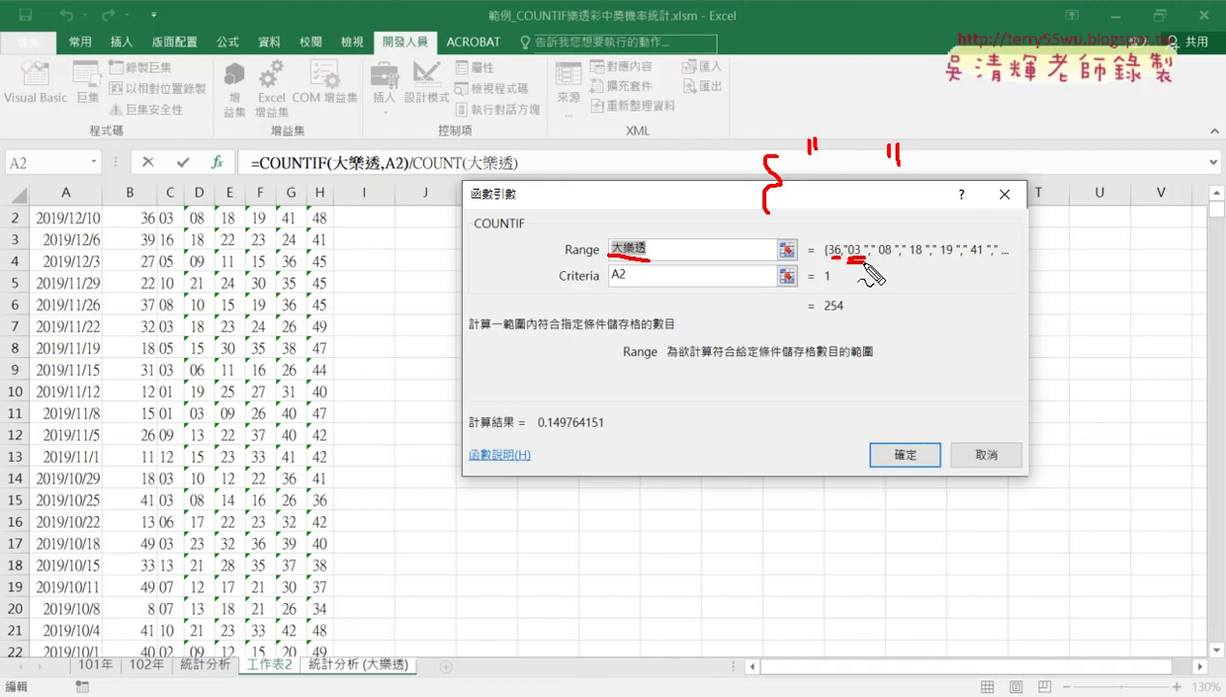
drag(184, 237, 178, 203)
drag(172, 218, 190, 203)
mouse_move(225, 108)
mouse_down()
mouse_move(172, 197)
mouse_move(229, 190)
mouse_up()
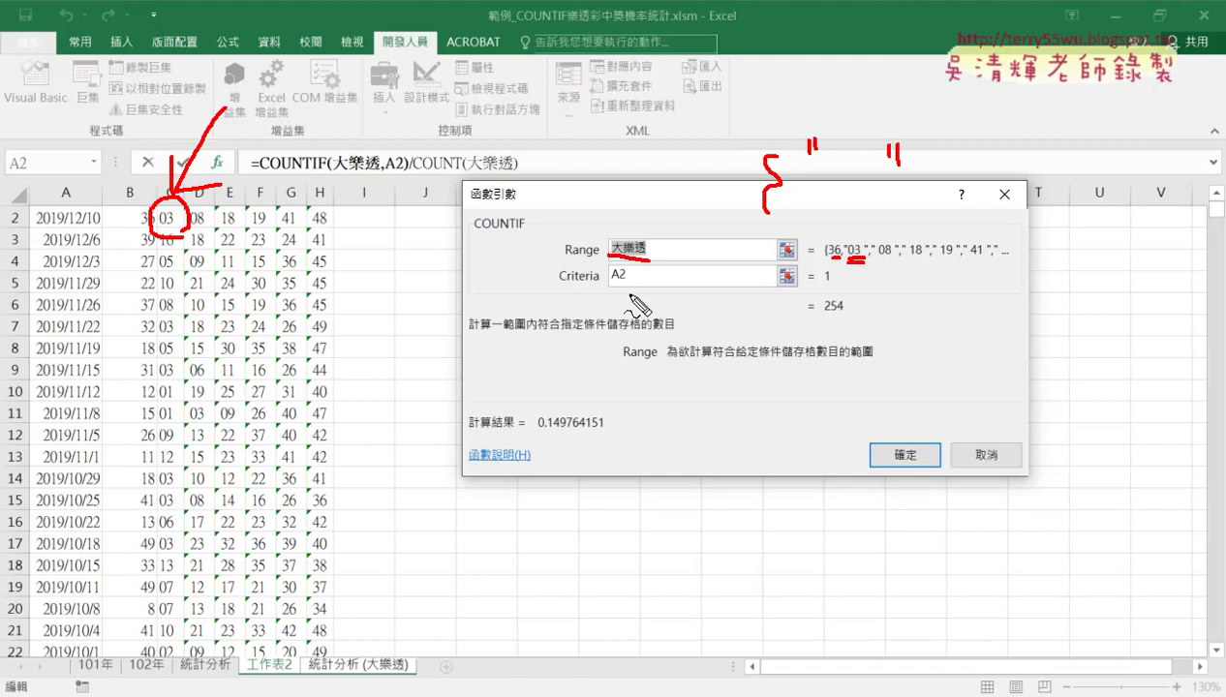
- Annotate that text "03" should become 3, then cancel the COUNTIF arguments unchanged
drag(808, 380, 858, 259)
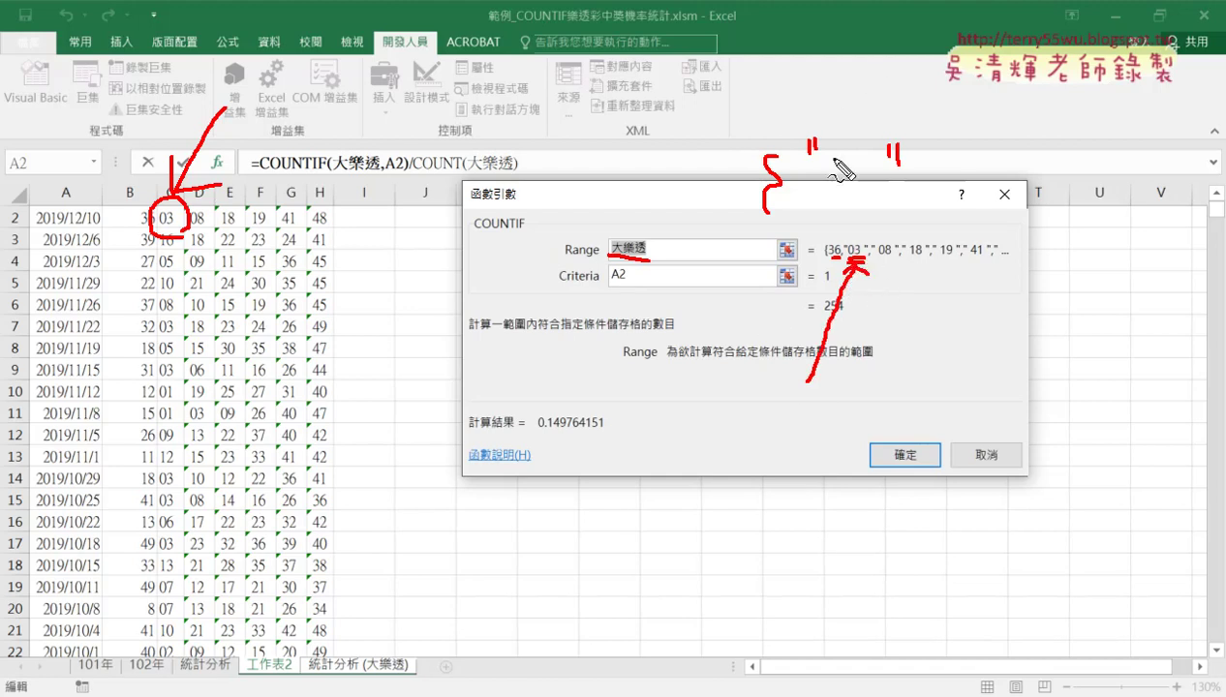
mouse_move(843, 155)
mouse_down()
mouse_move(876, 157)
mouse_move(865, 205)
mouse_move(963, 176)
mouse_move(951, 203)
mouse_up()
drag(1027, 151, 1024, 204)
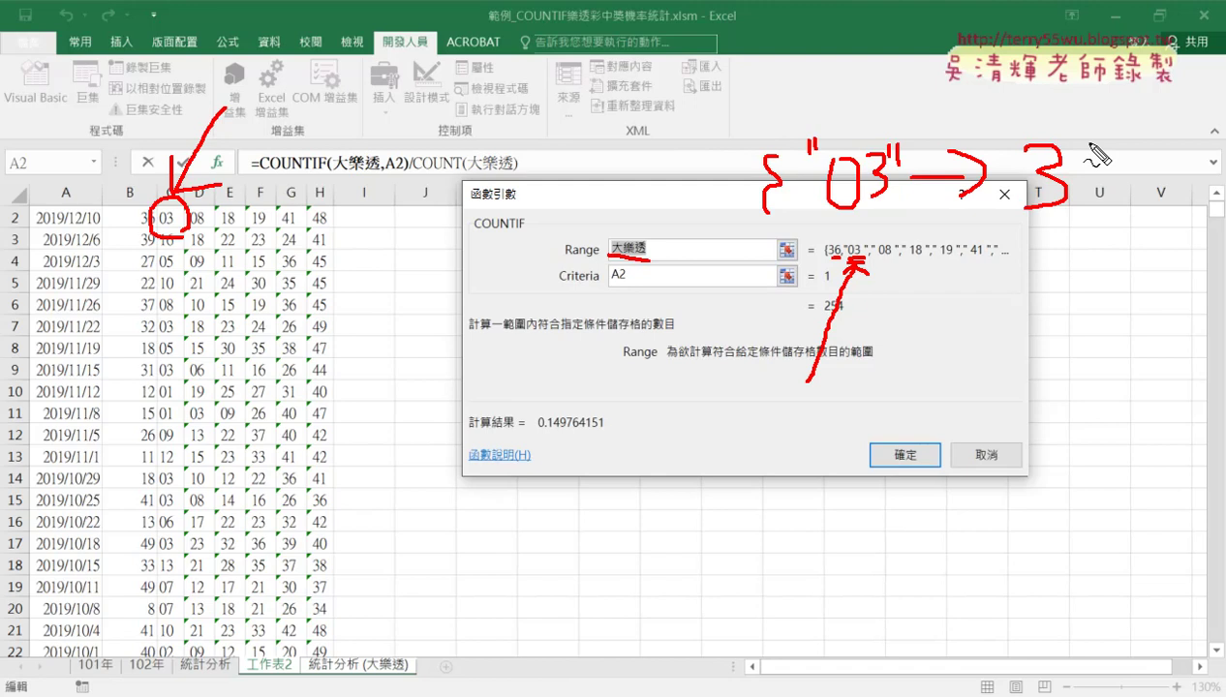
drag(821, 212, 883, 210)
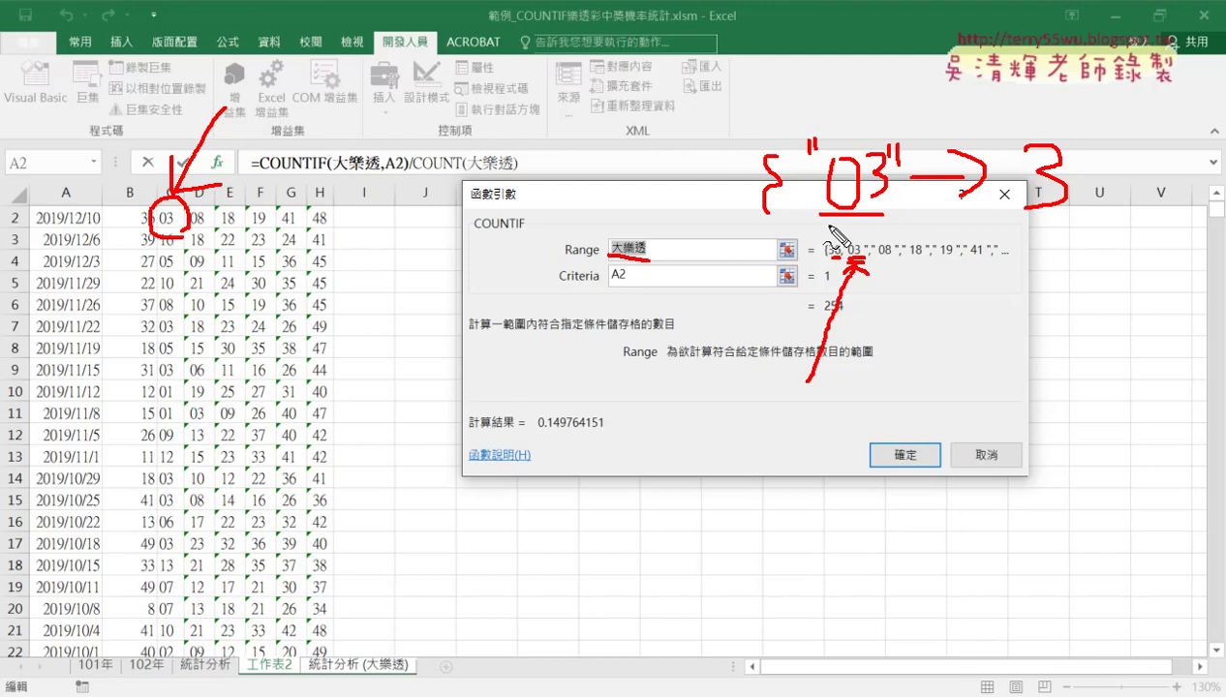
mouse_move(1015, 221)
mouse_down()
mouse_move(1072, 219)
mouse_move(1061, 231)
mouse_up()
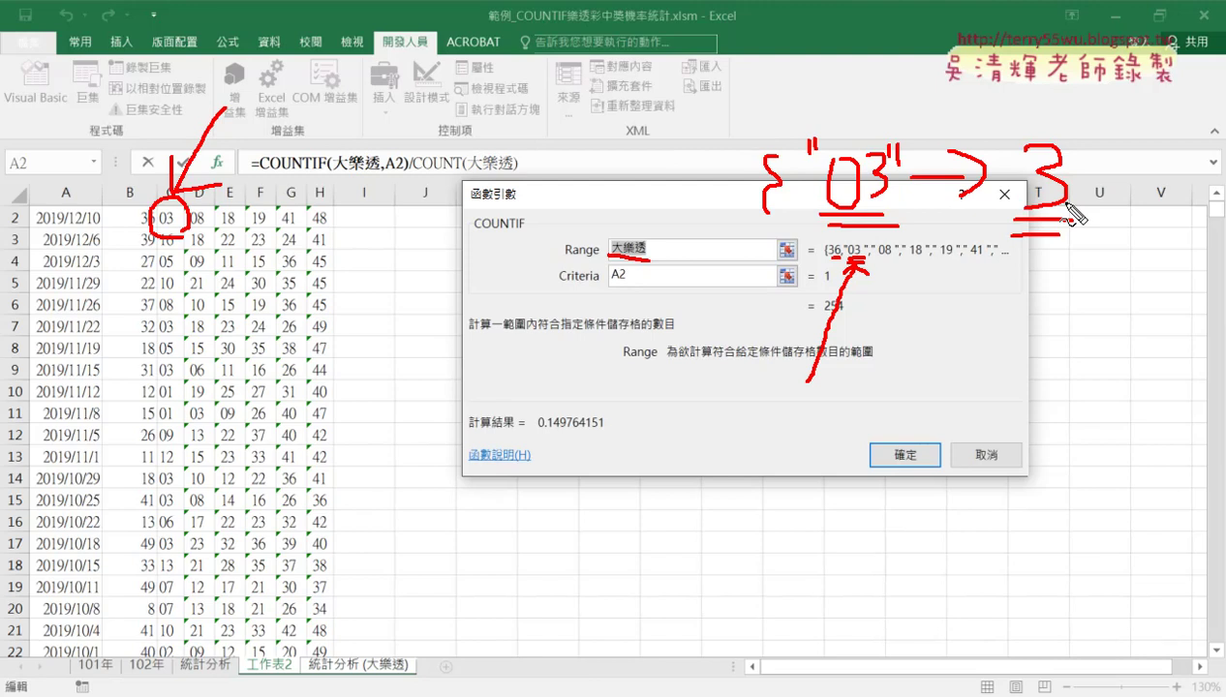
key(Escape)
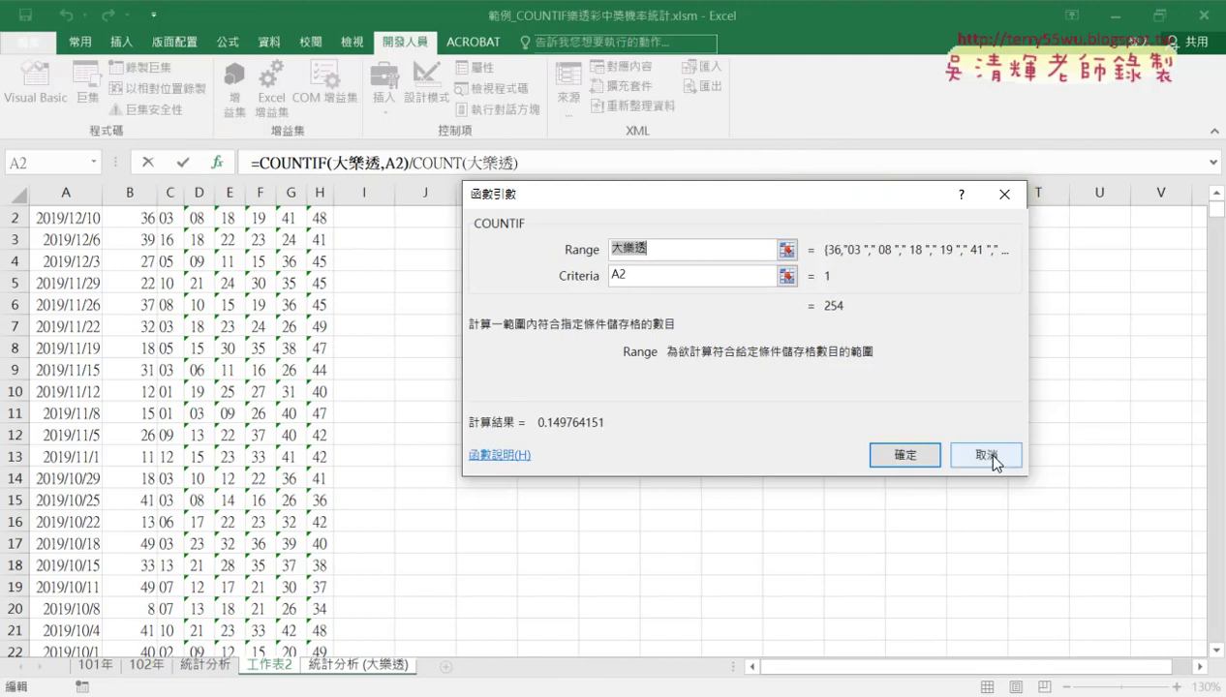
click(983, 452)
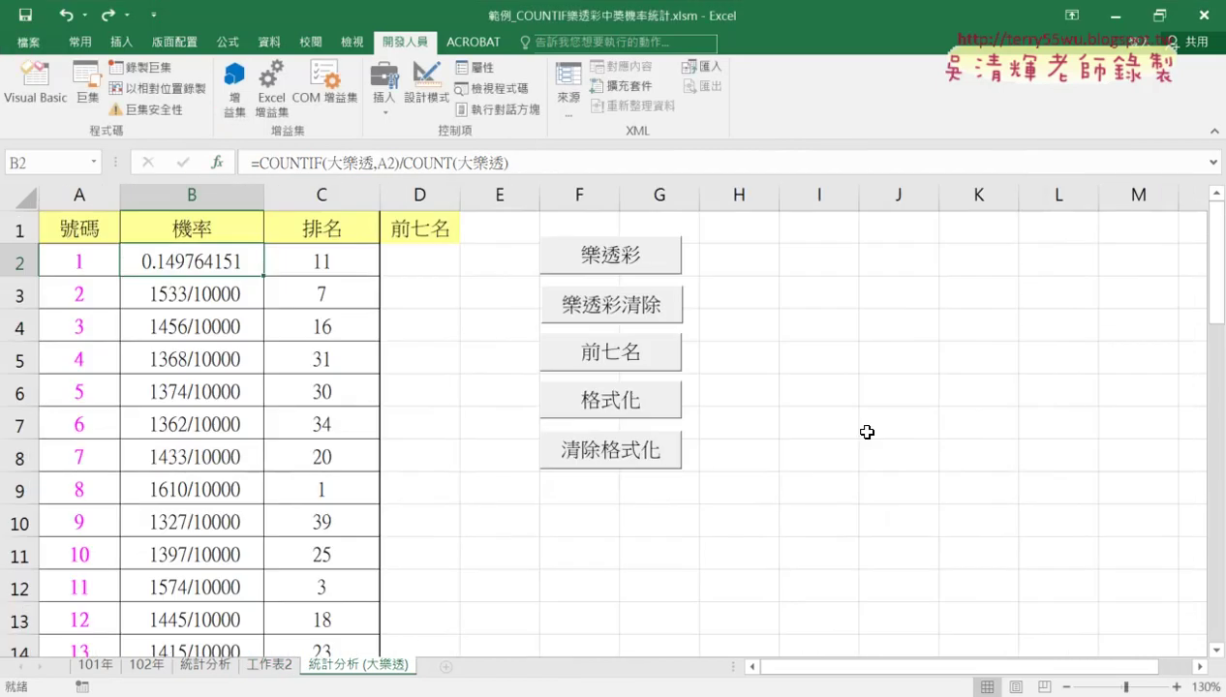
- On 工作表2, inspect cells D2, E2 and C2 to confirm draws like 03 are text
click(270, 665)
scroll(204, 395, up, 1)
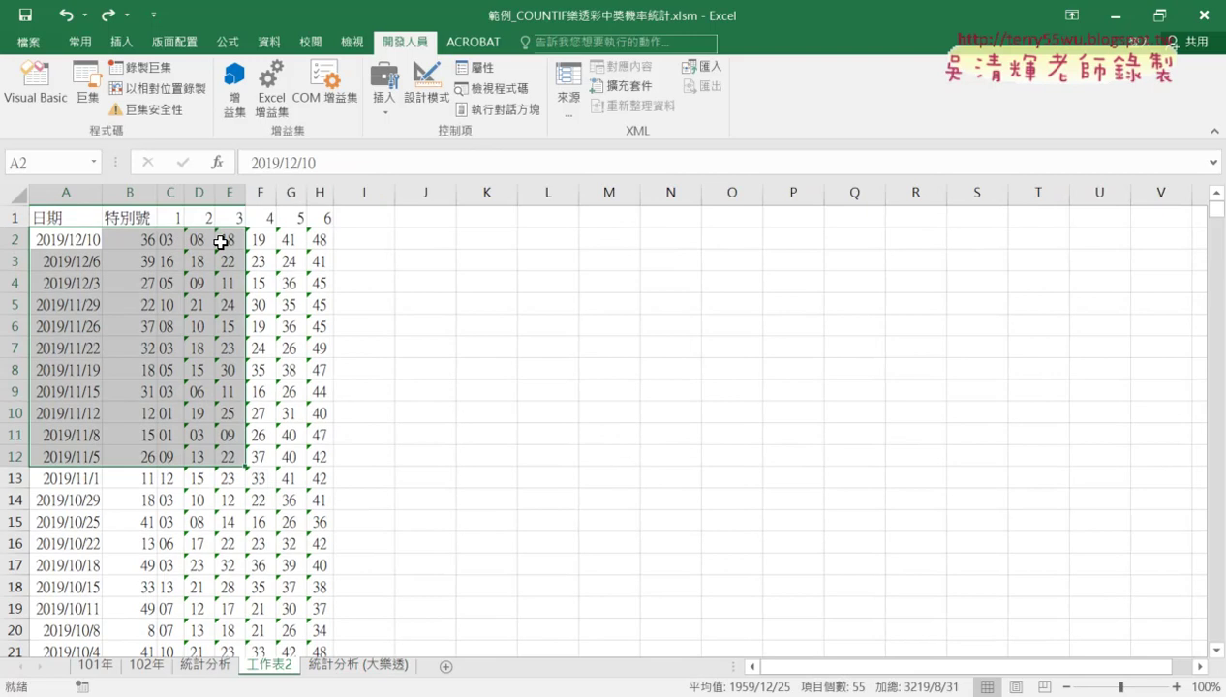
click(197, 239)
click(222, 247)
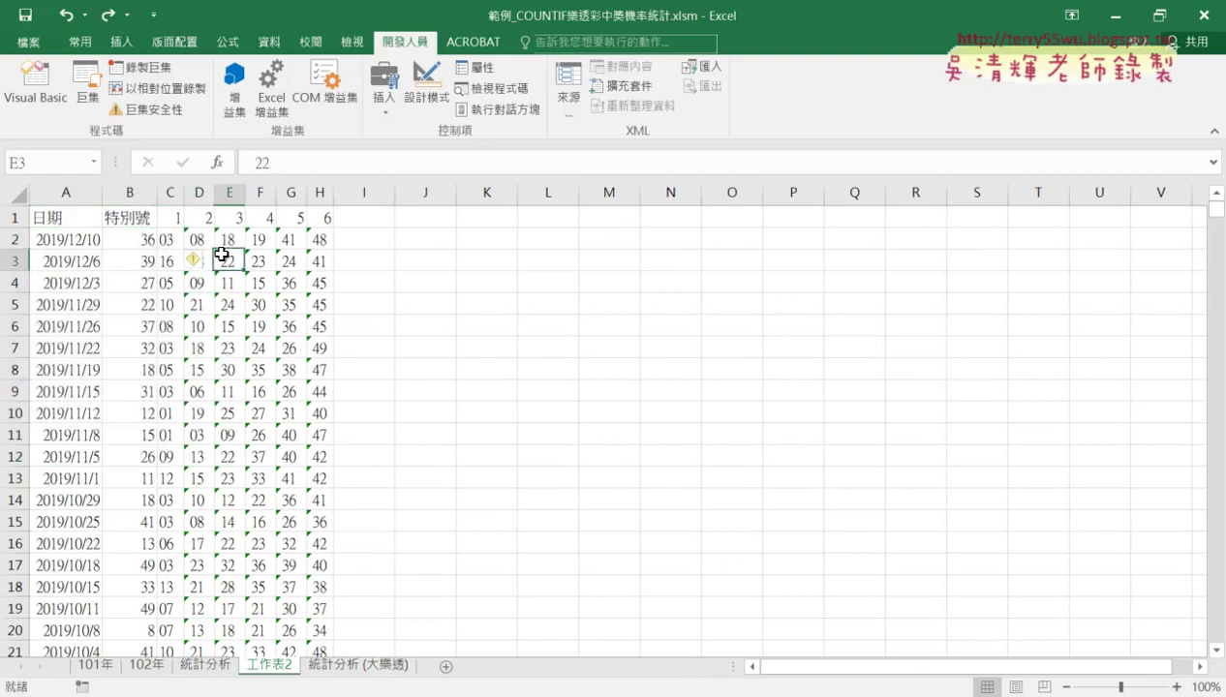
click(170, 238)
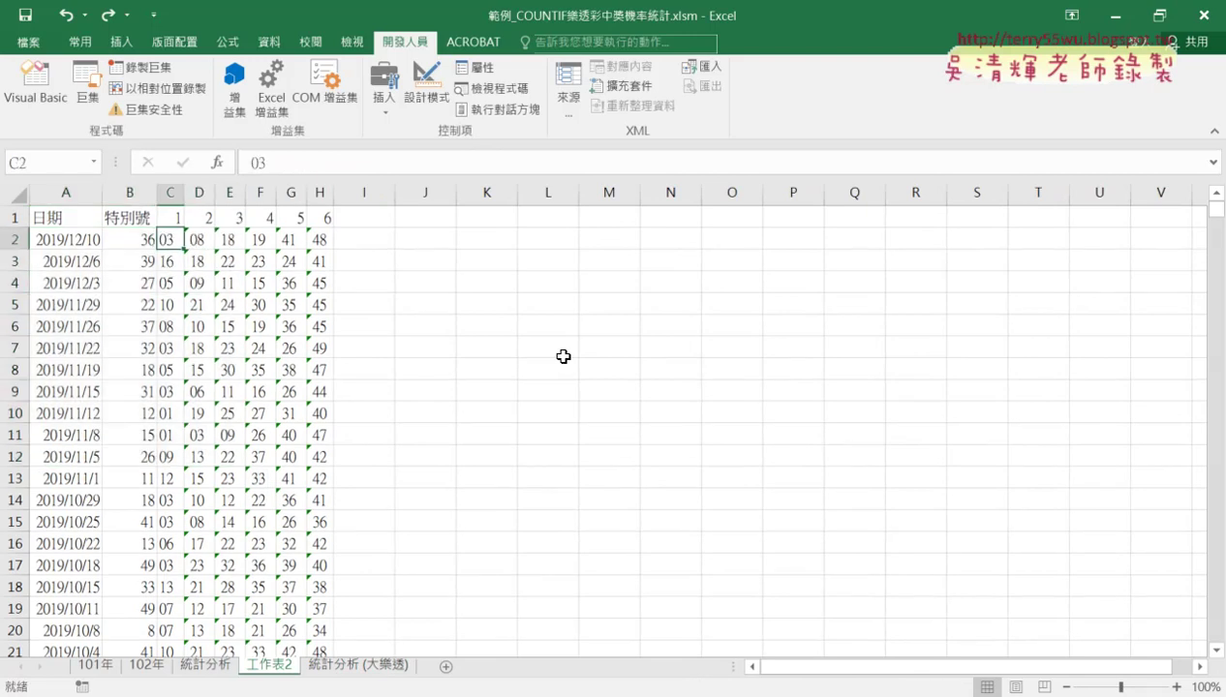
click(563, 356)
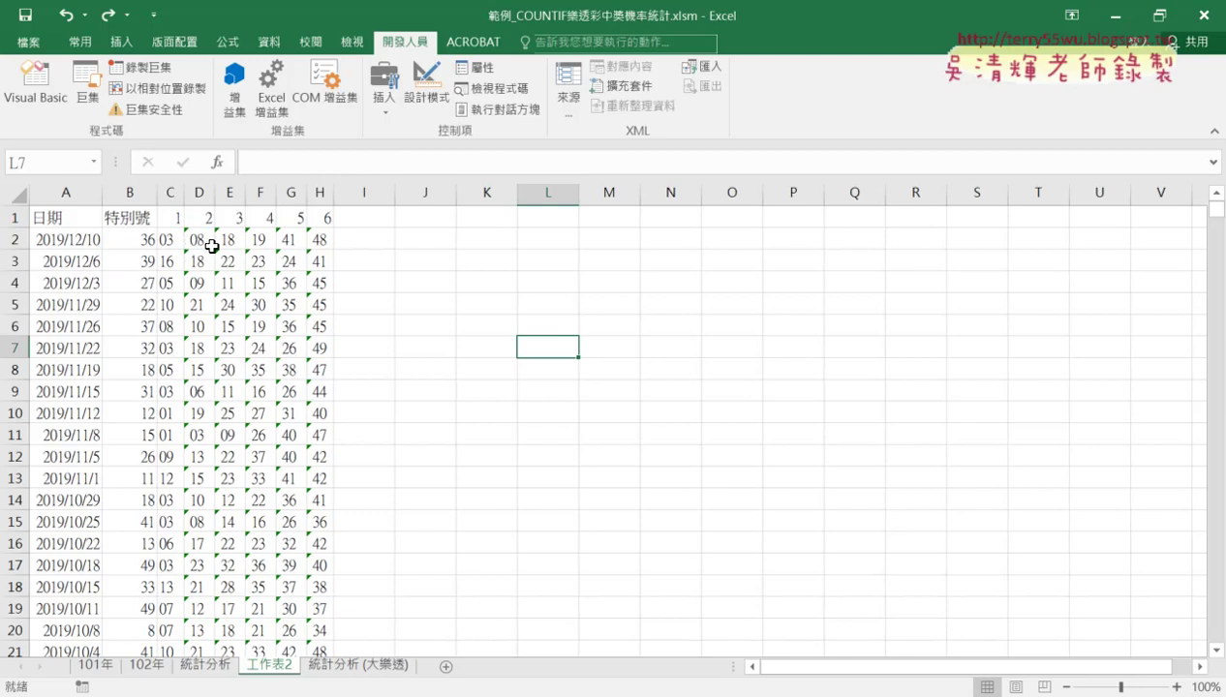
- Select row 2's lottery numbers B2:H2 on 工作表2 for inspection
drag(106, 241, 295, 254)
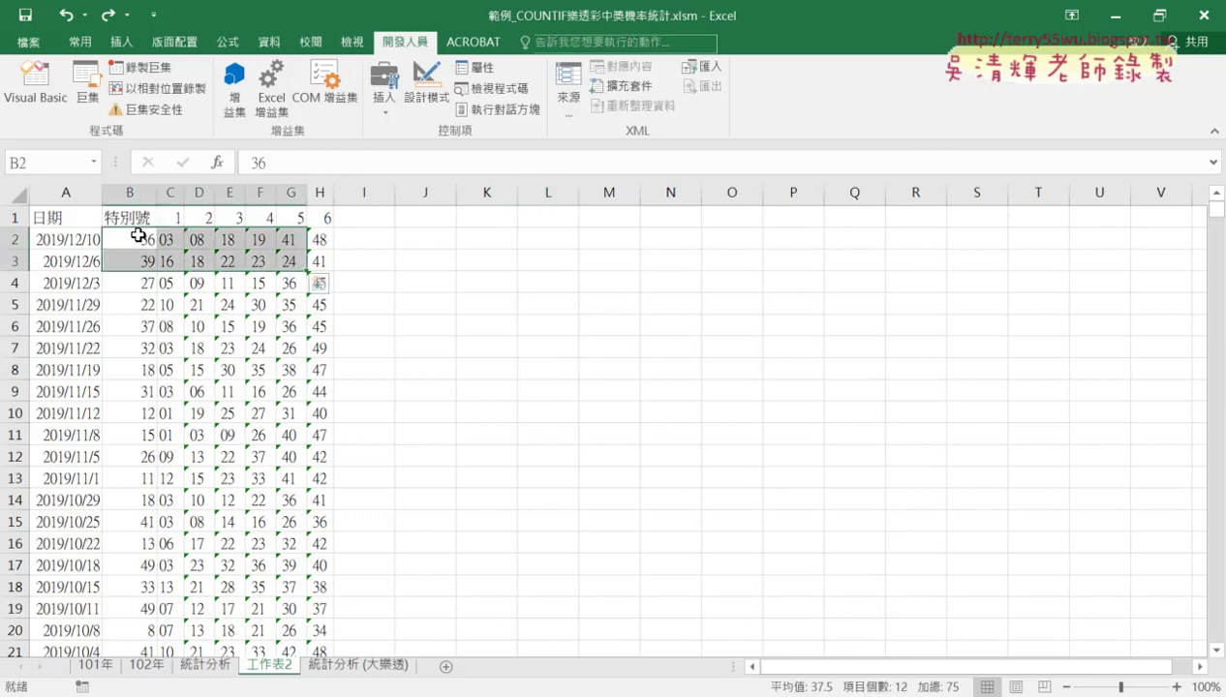
drag(136, 235, 321, 235)
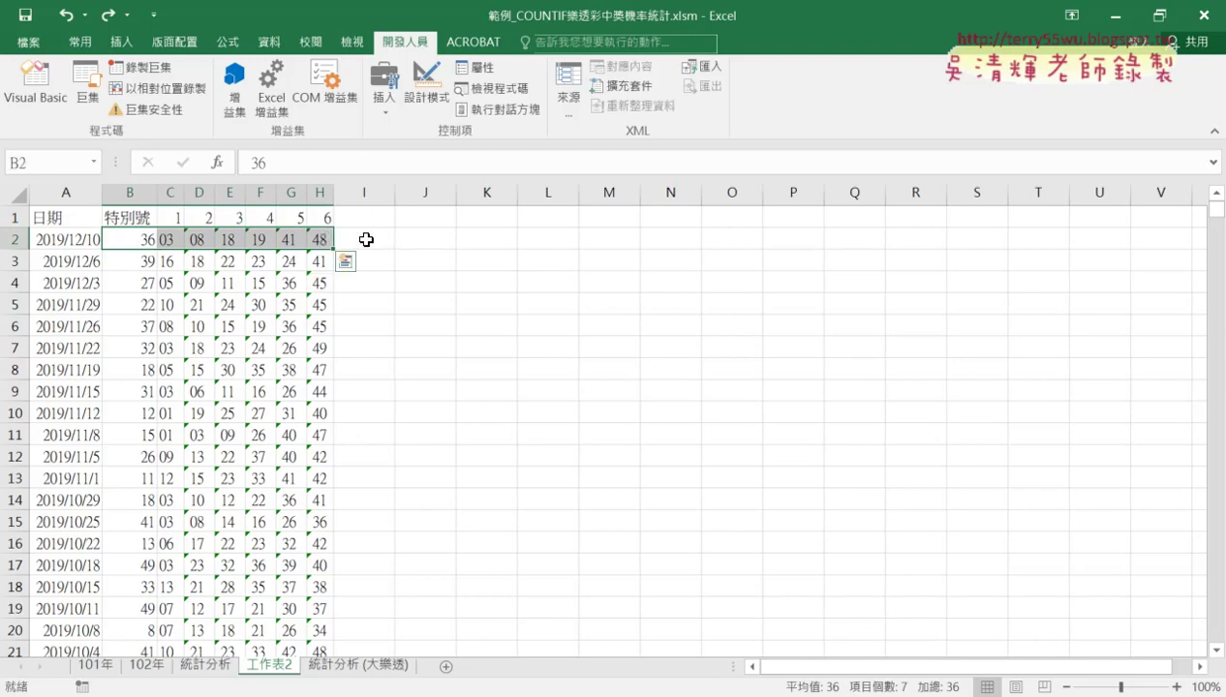
click(366, 240)
- Narrow column I to match the blank columns beside it, leaving I2 selected
click(397, 192)
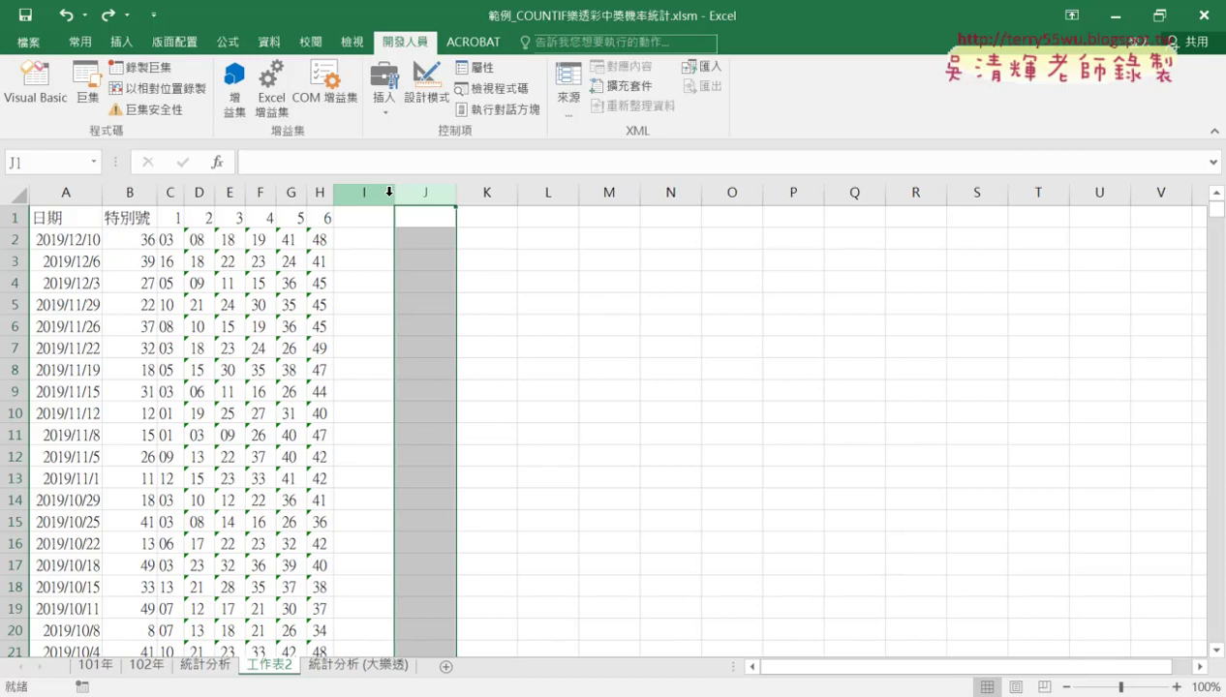
click(389, 192)
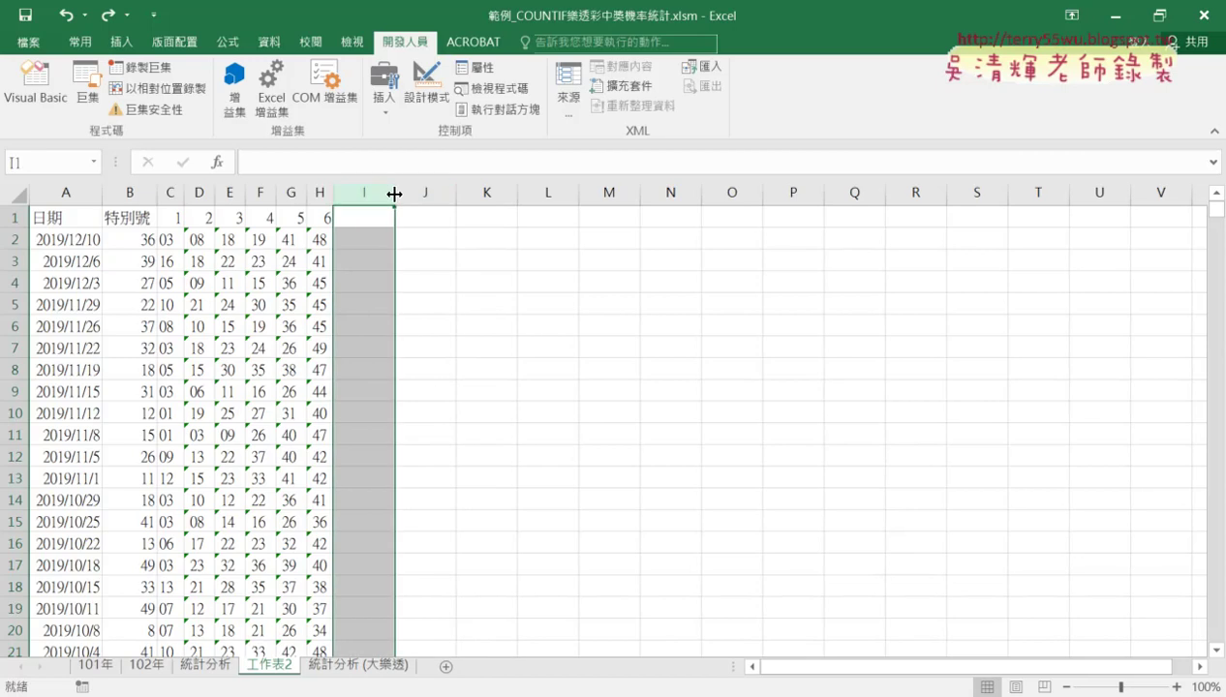
drag(394, 193, 379, 193)
click(356, 239)
drag(134, 239, 643, 245)
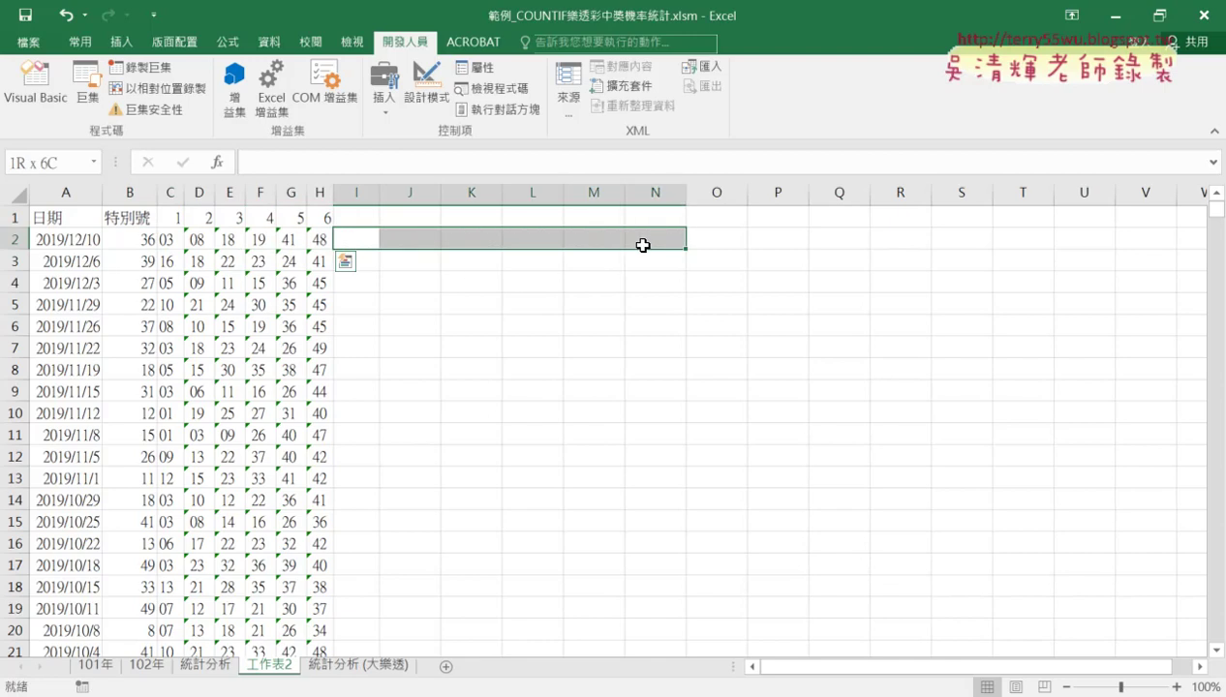
click(359, 237)
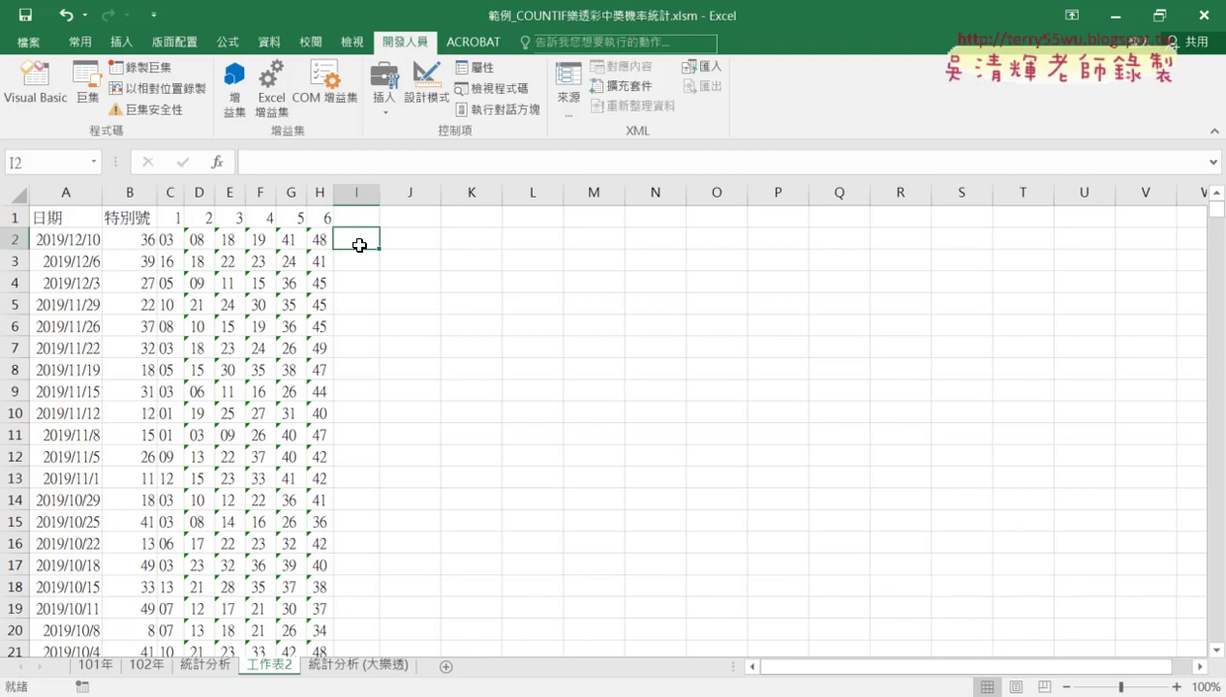
- Copy the 特別號 and 1–6 headers from B1:H1 into I1:O1
click(144, 218)
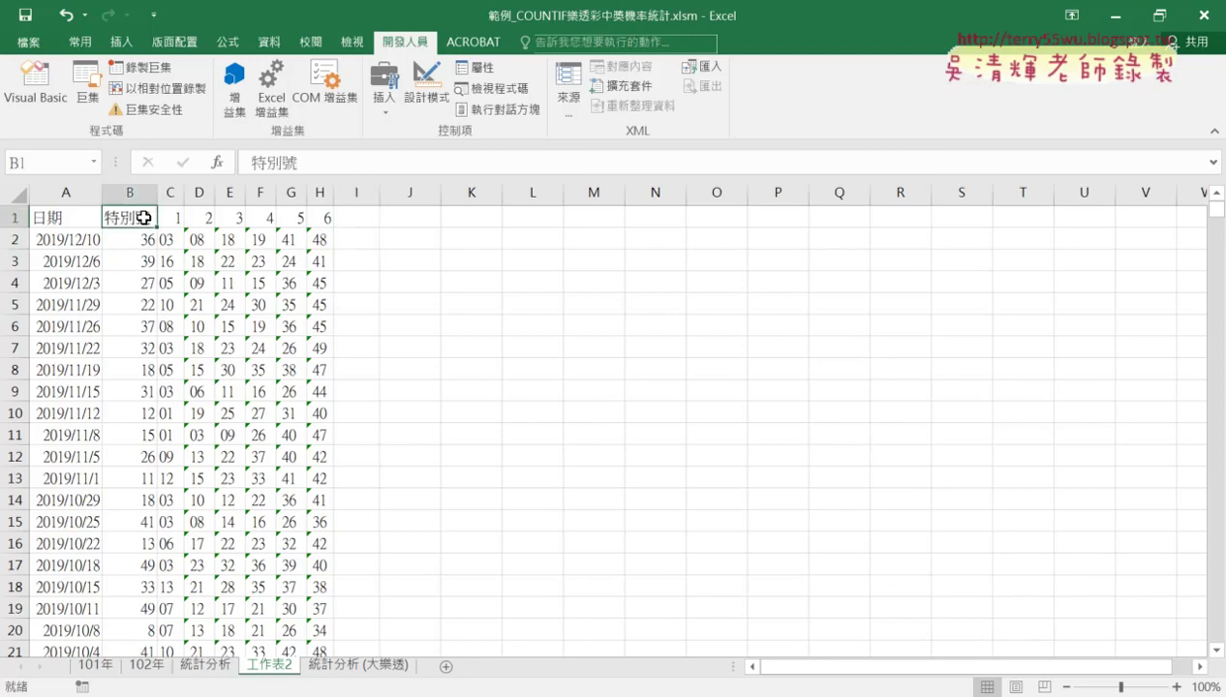
drag(143, 218, 315, 223)
key(ctrl+c)
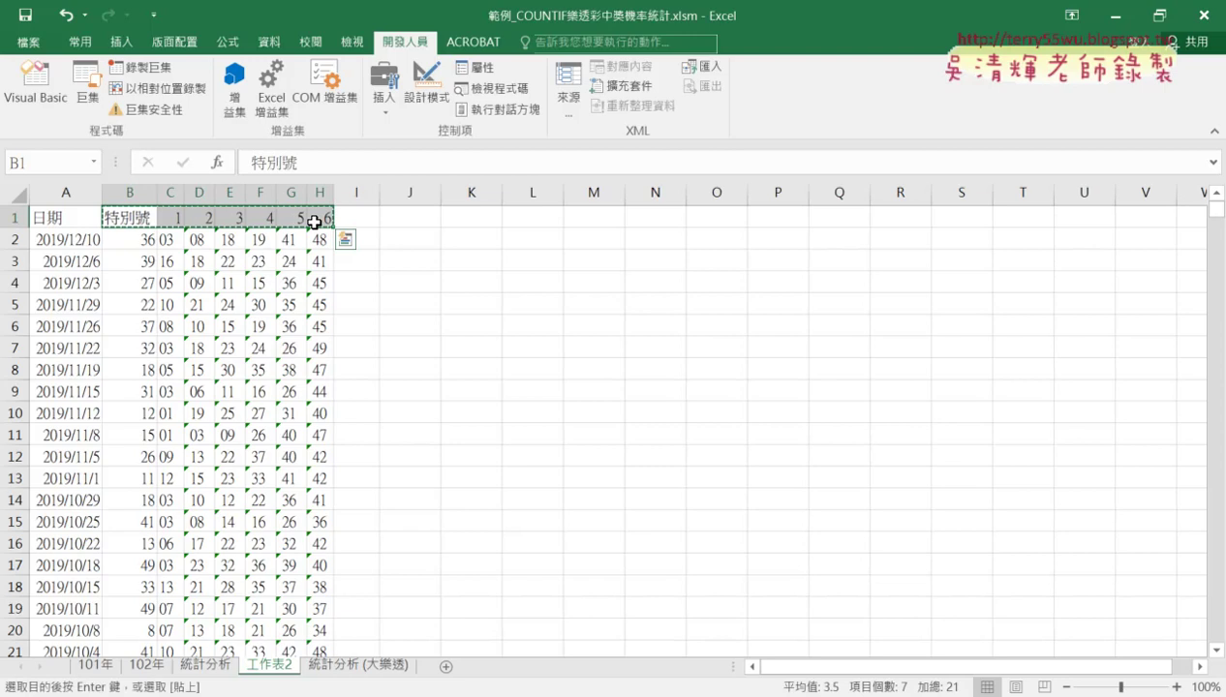
click(373, 215)
key(ctrl+v)
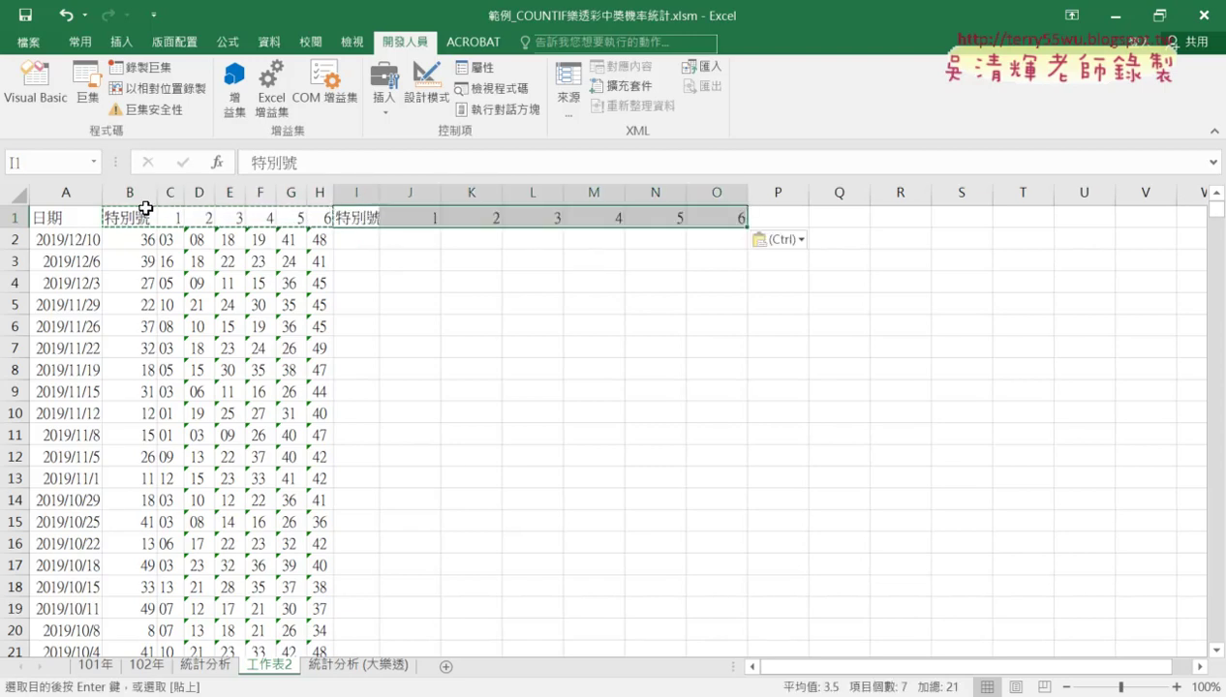
- Narrow columns I through O to a matching width, then select I2
drag(359, 193, 720, 193)
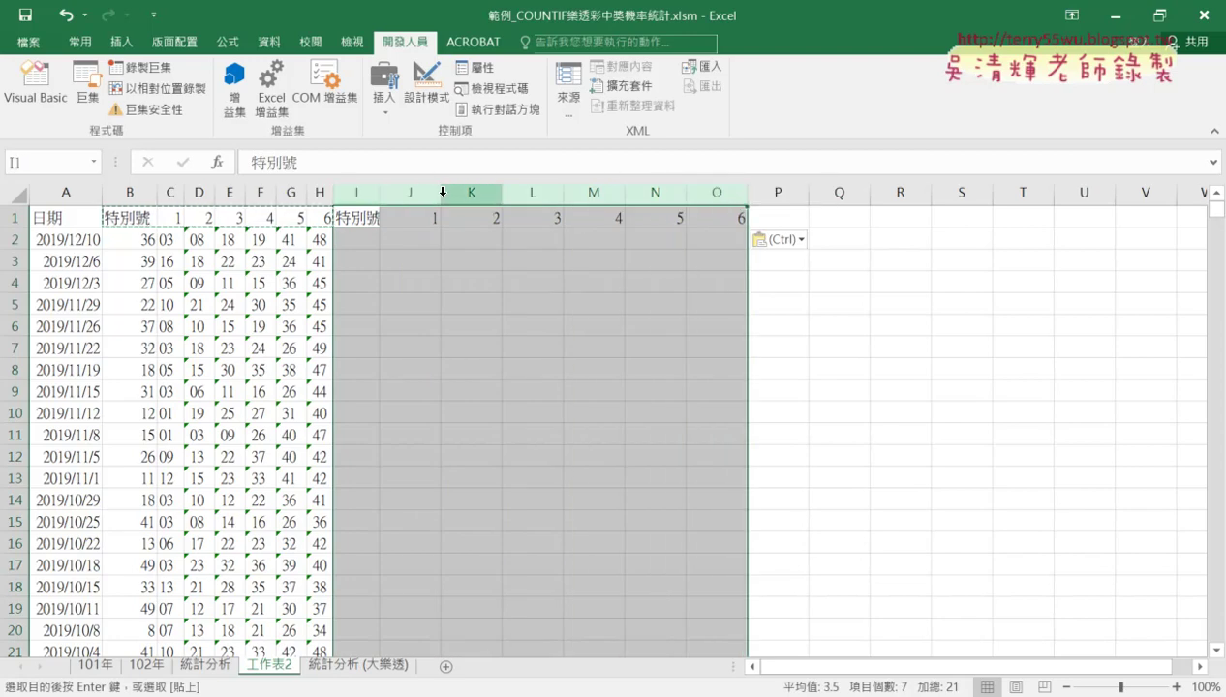
drag(439, 197, 415, 194)
click(368, 240)
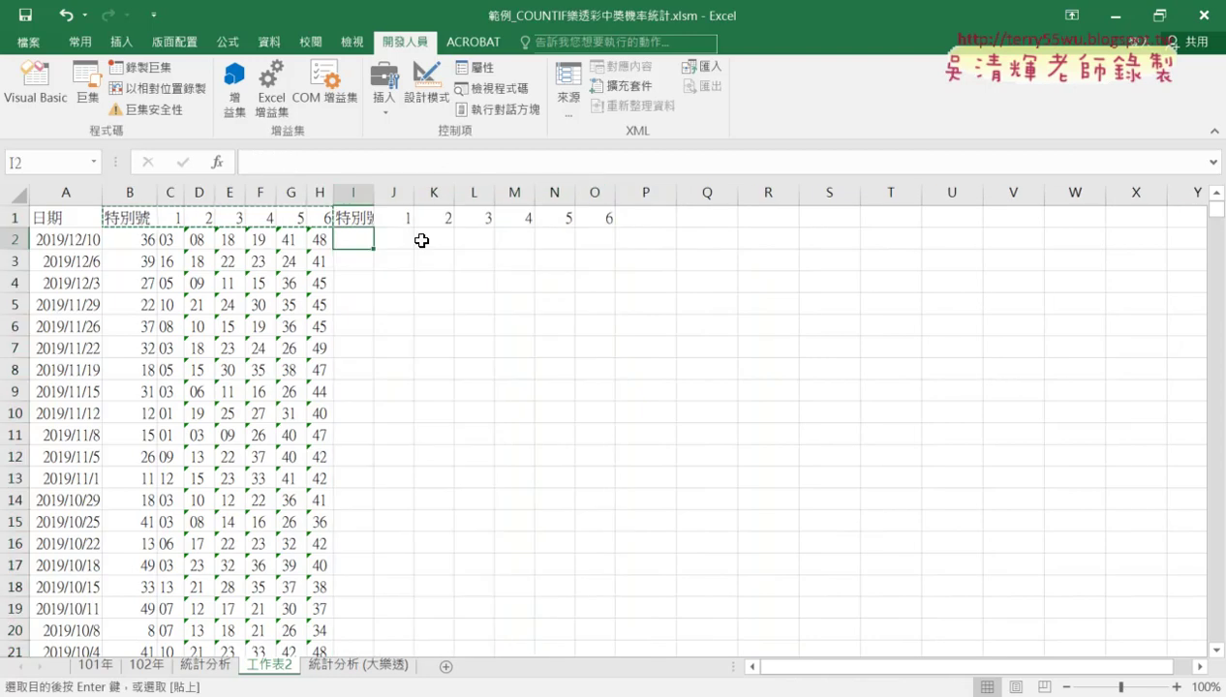
- Widen column I to fit 特別號 and insert the VALUE function from the 文字 category in I2
drag(373, 194, 385, 194)
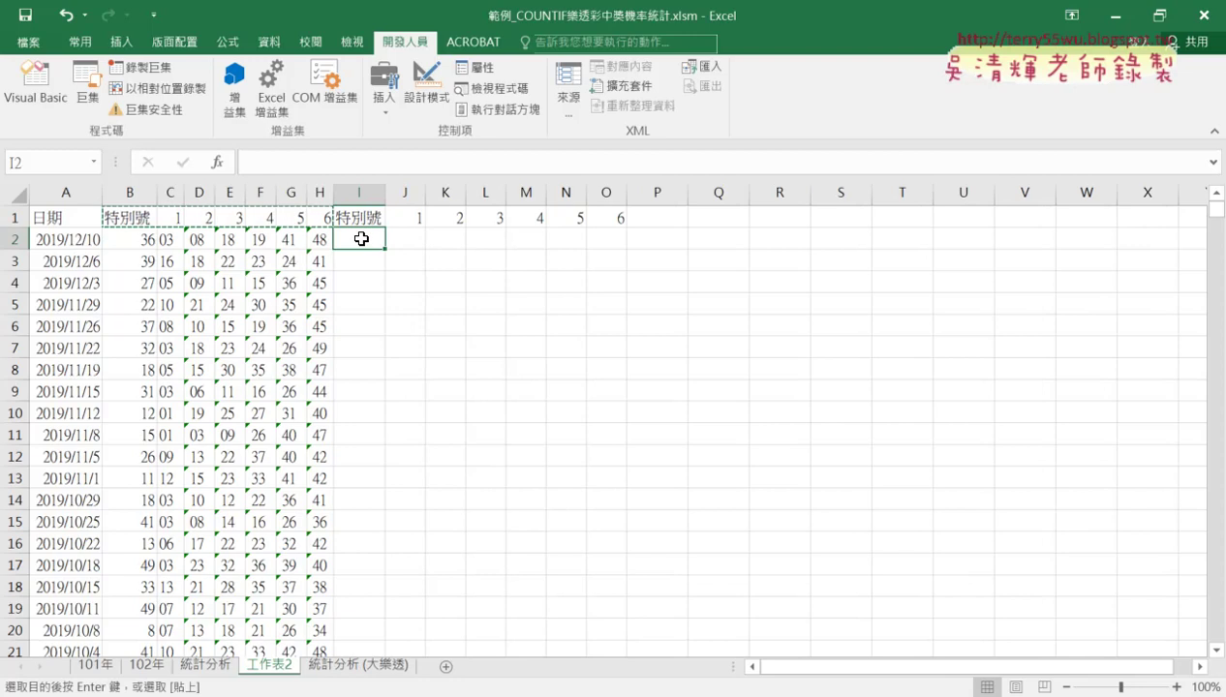
click(219, 162)
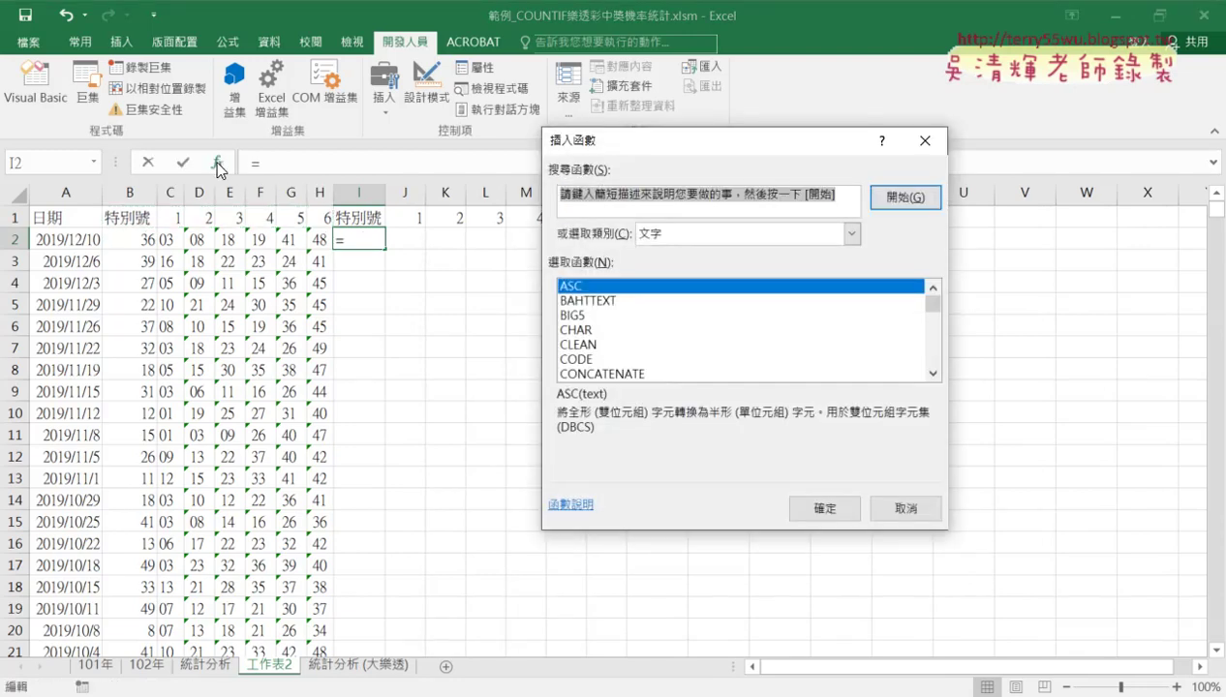
click(657, 235)
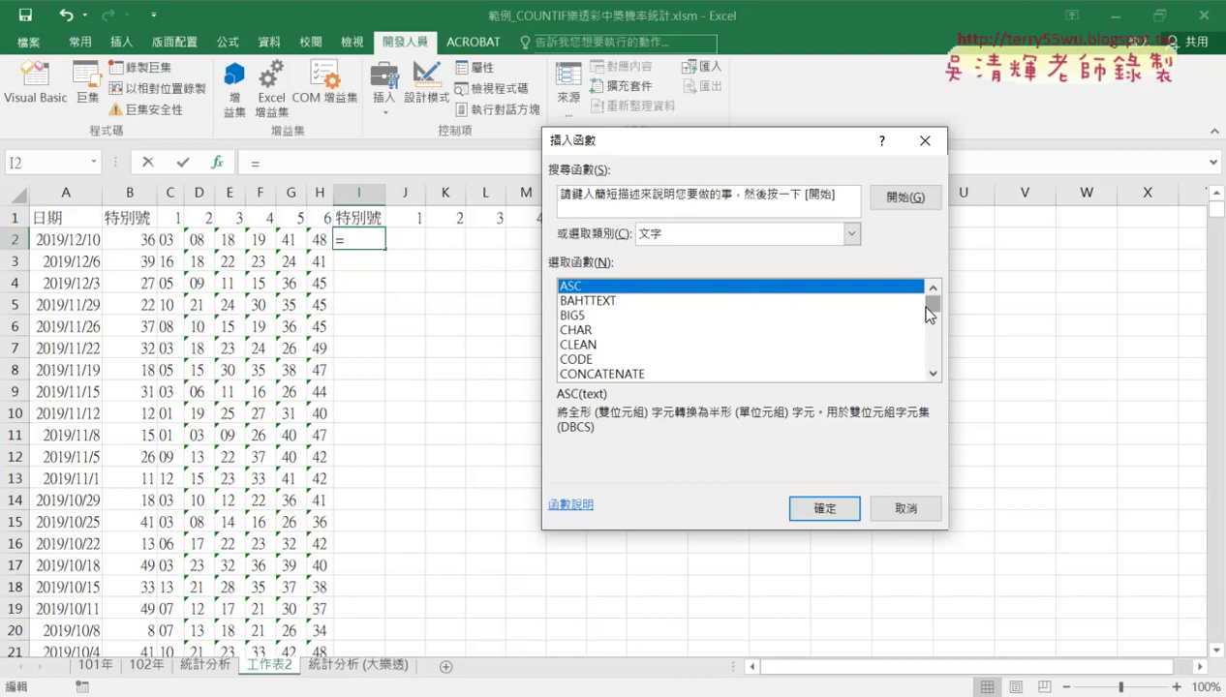
drag(931, 305, 935, 373)
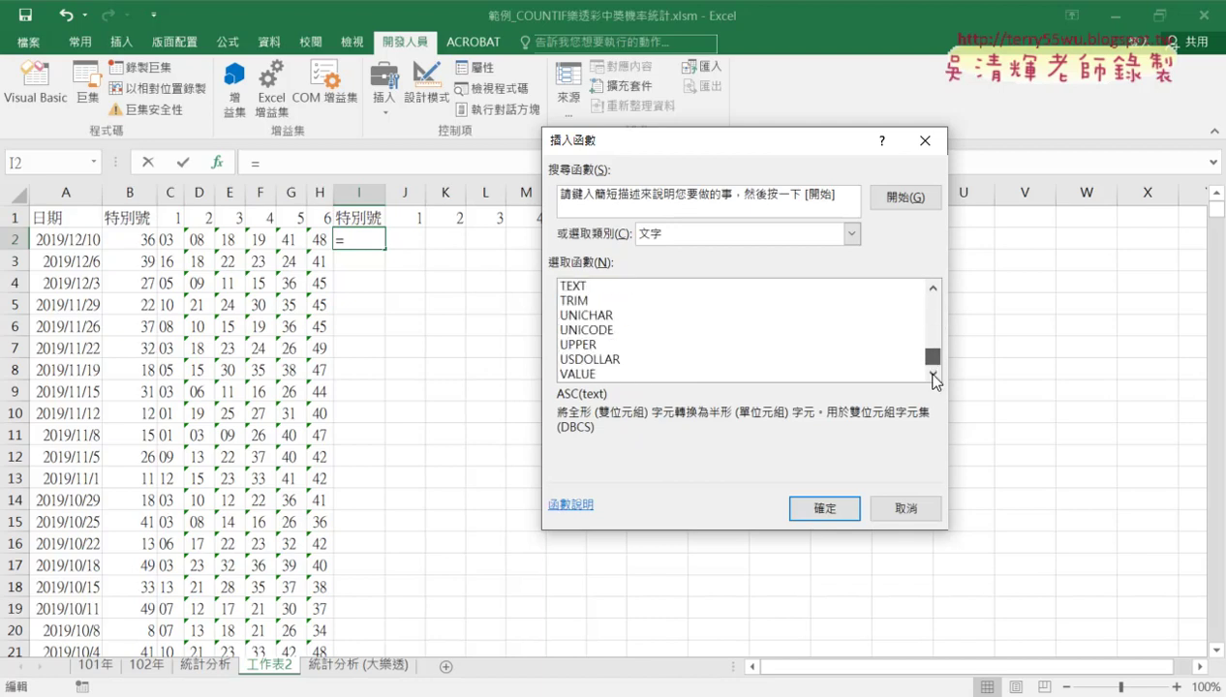
click(593, 374)
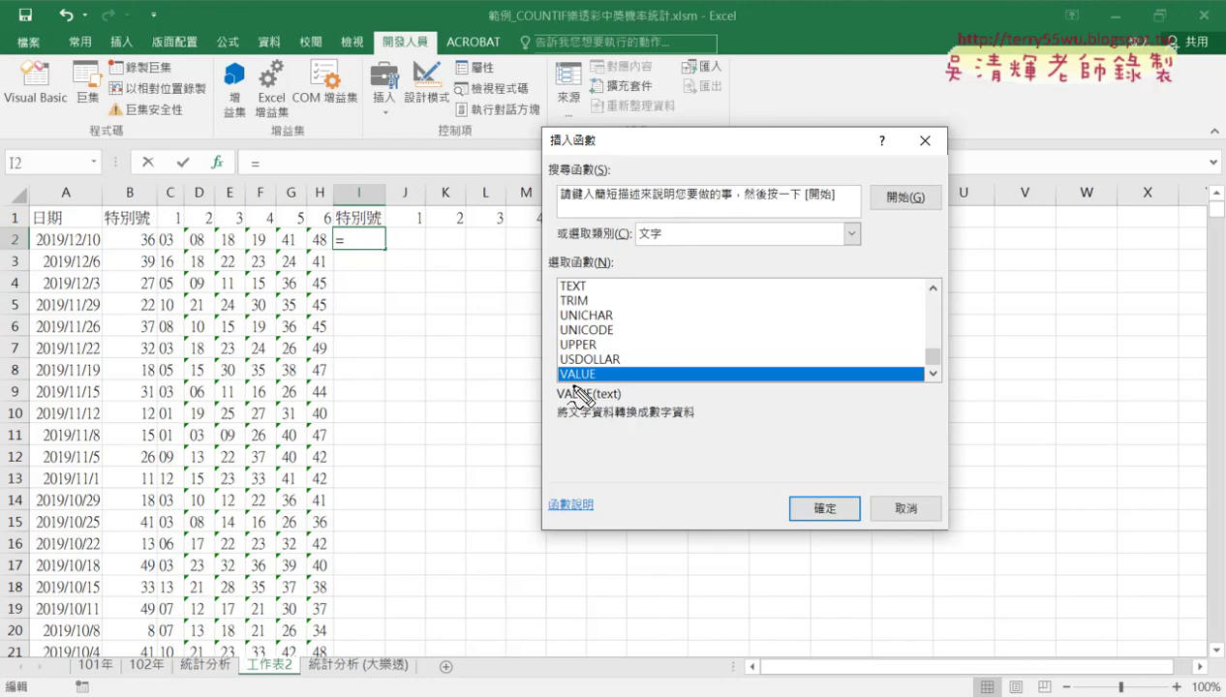
drag(569, 386, 603, 375)
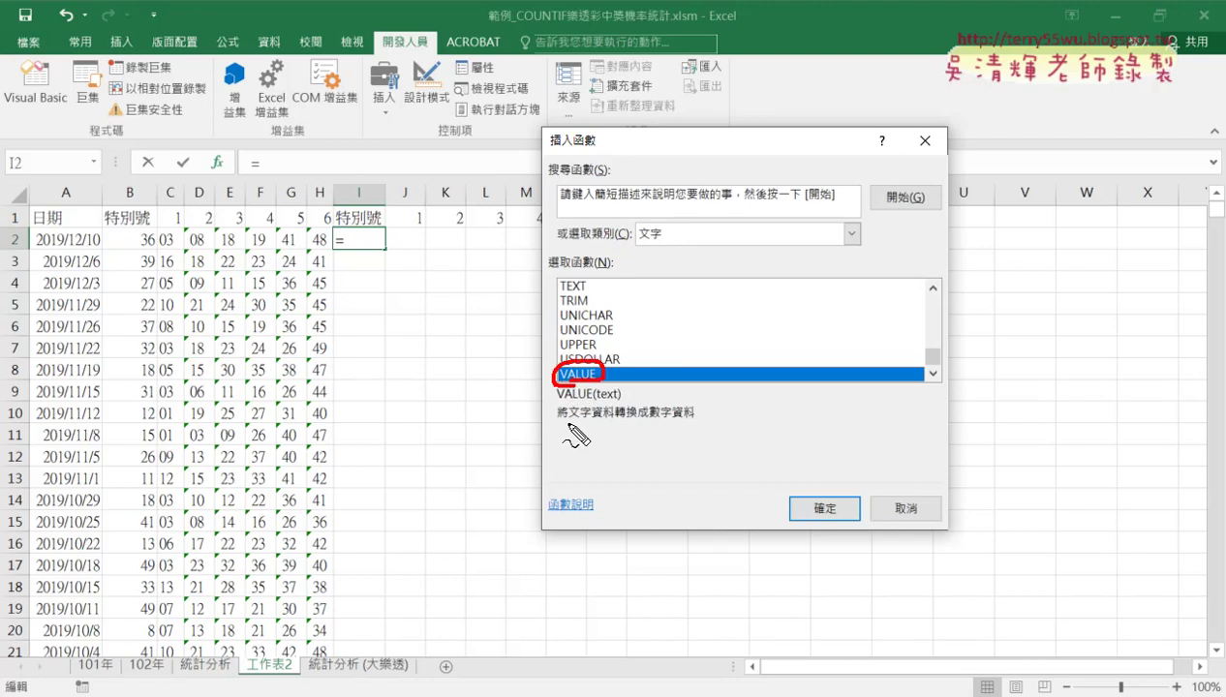
drag(570, 421, 693, 422)
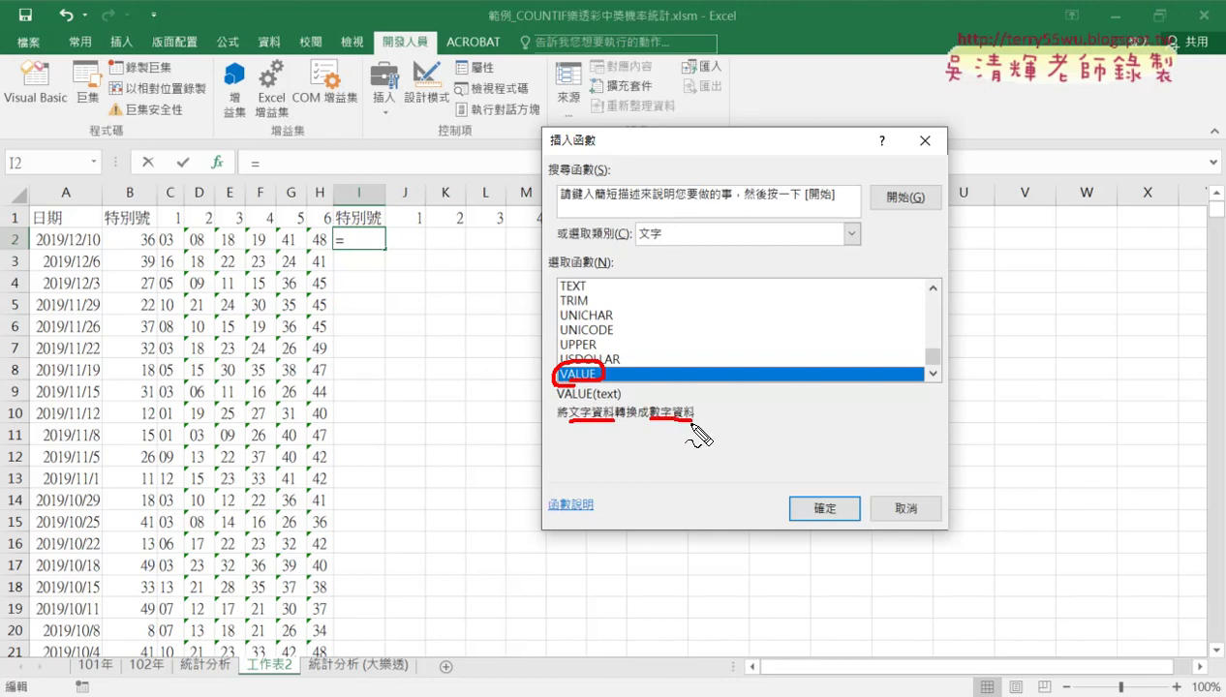
mouse_move(576, 97)
mouse_down()
mouse_move(578, 130)
mouse_move(592, 130)
mouse_move(614, 169)
mouse_move(608, 133)
mouse_move(640, 171)
mouse_up()
mouse_move(660, 98)
mouse_down()
mouse_move(661, 120)
mouse_move(763, 149)
mouse_move(746, 163)
mouse_move(786, 155)
mouse_up()
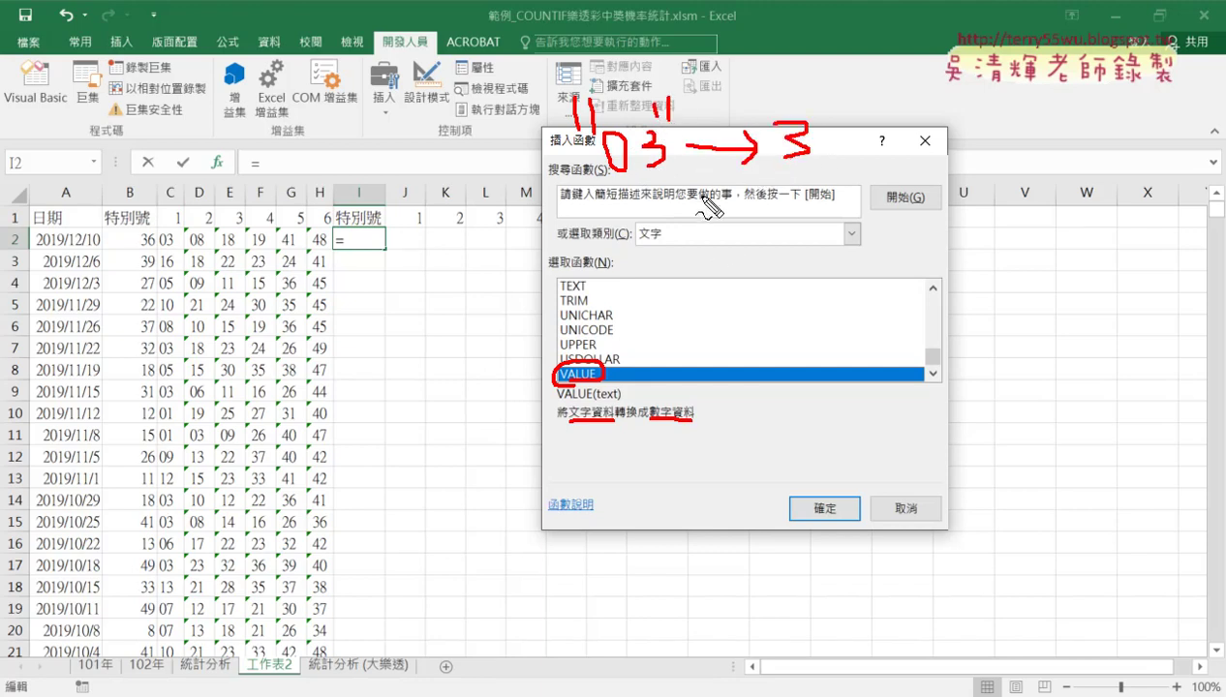
key(Escape)
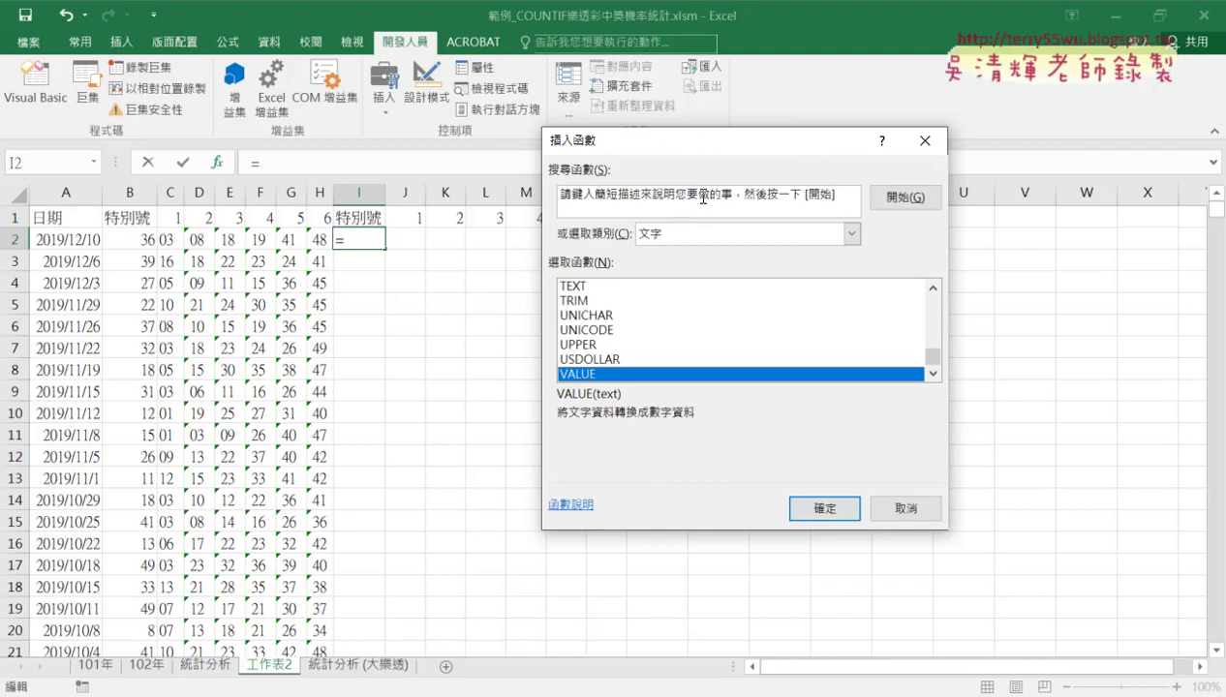
click(825, 509)
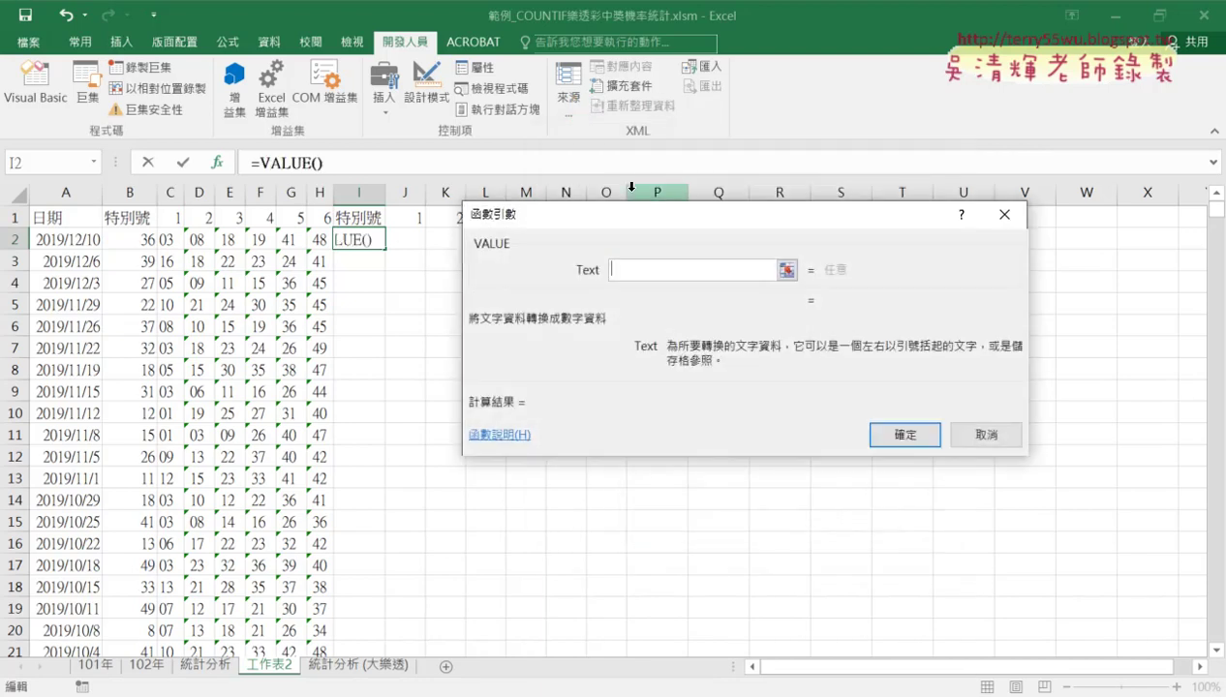
- Enter =VALUE(B2) in I2 so it shows the number 36
click(135, 245)
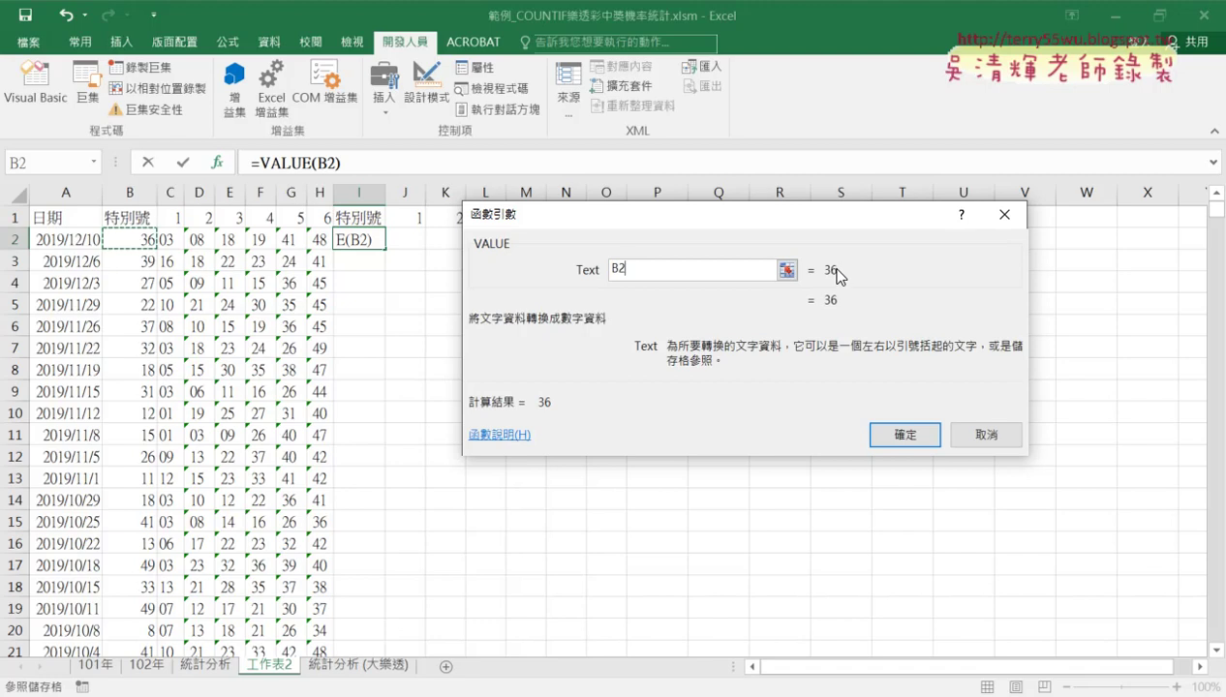
click(910, 432)
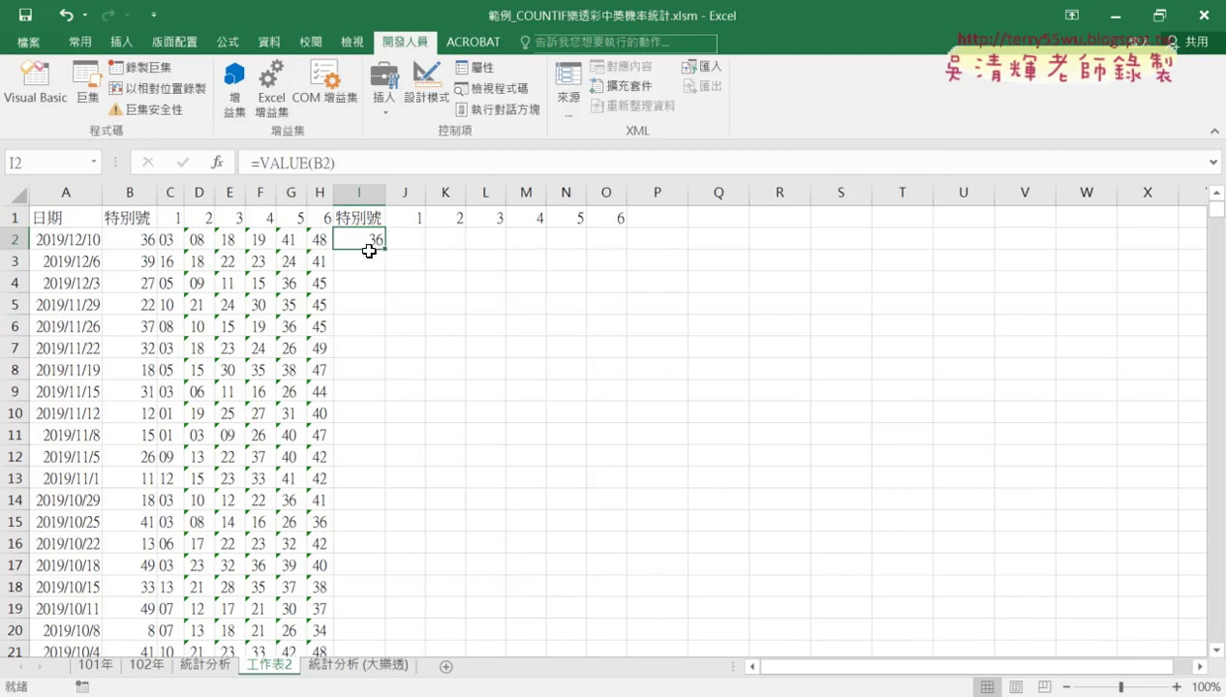
- Fill the VALUE formula from I2 across to O2, turning 03 into 3
drag(385, 247, 627, 249)
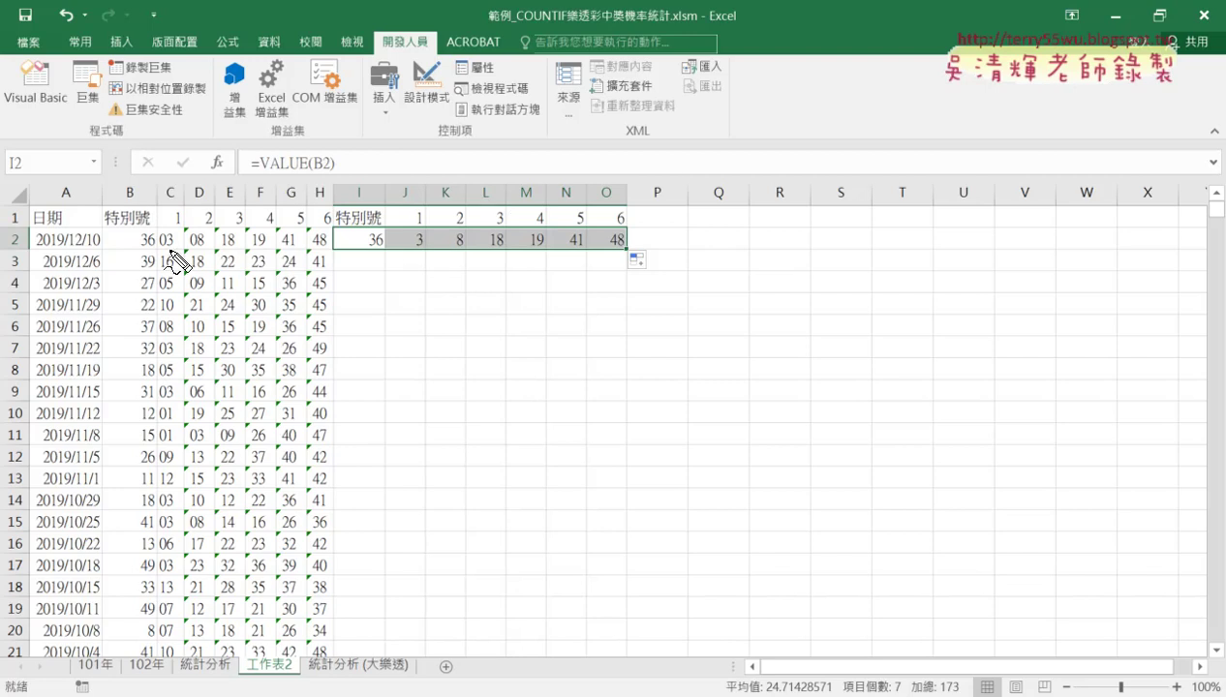
drag(182, 228, 180, 233)
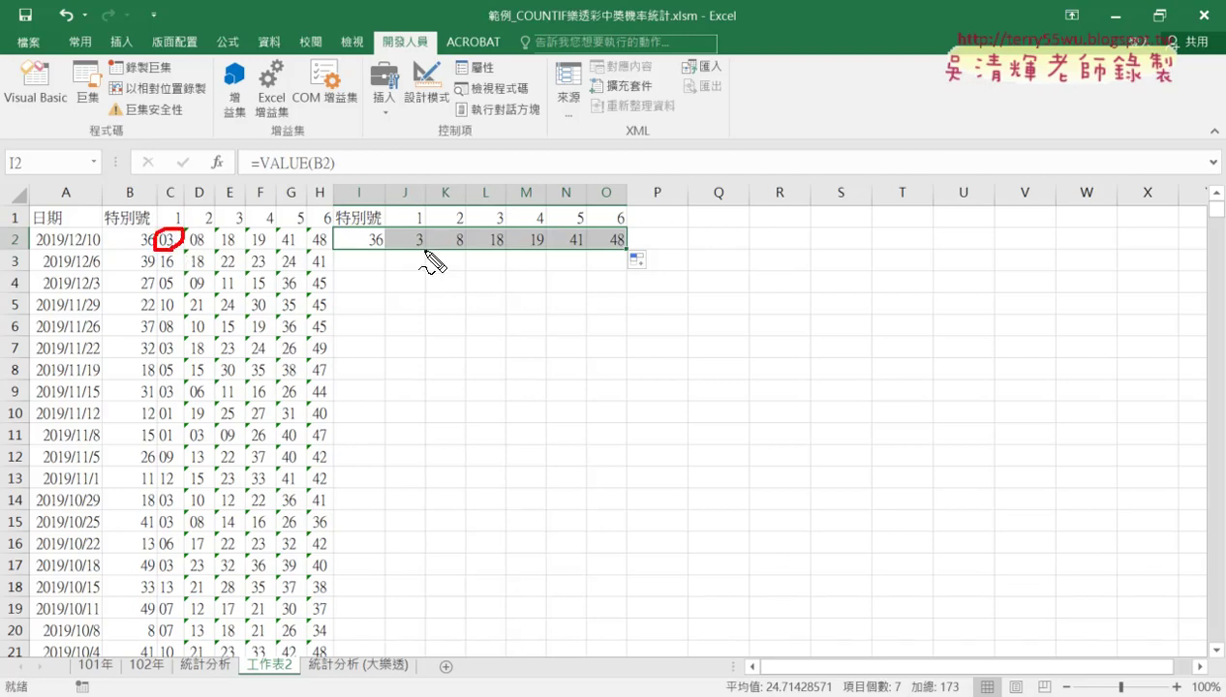
drag(428, 233, 422, 231)
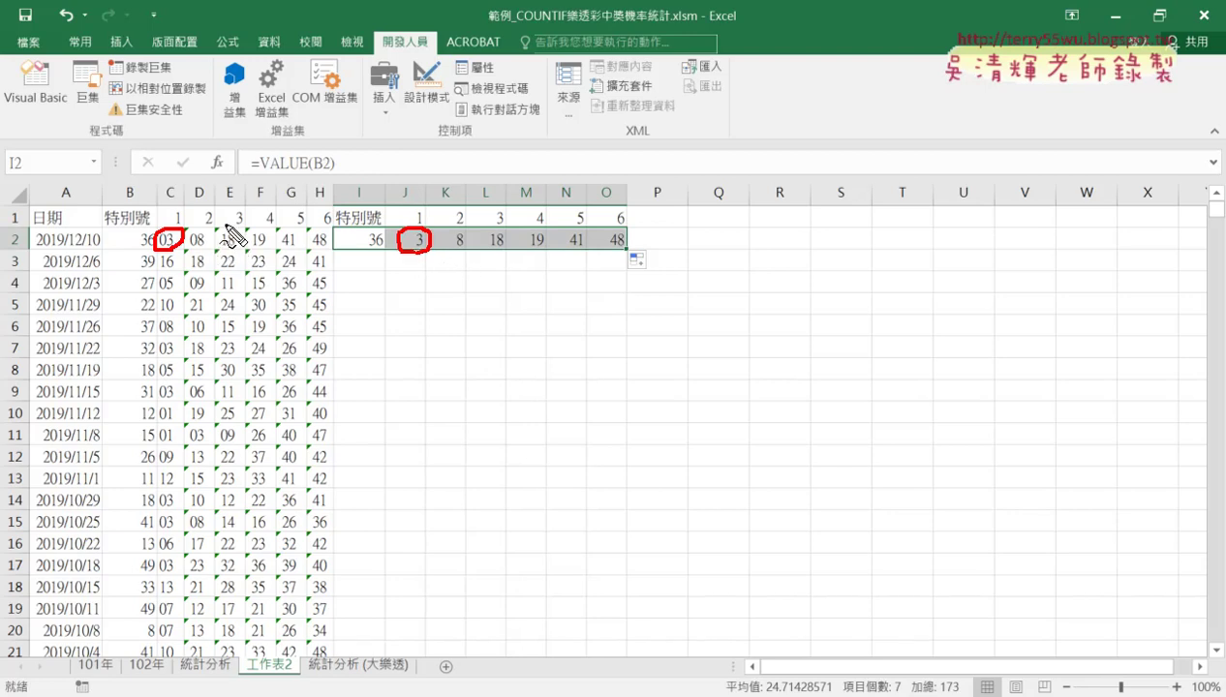
key(Escape)
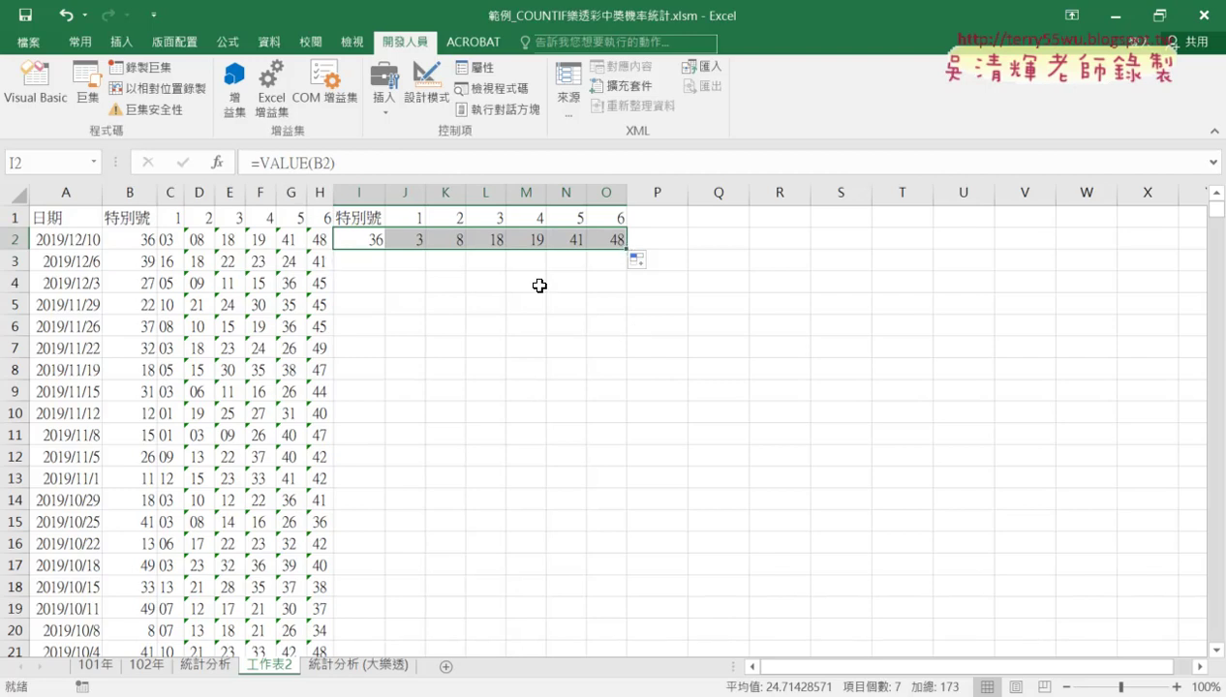
- Fill the row-2 formulas down to row 1697 and select the converted block I1:O1697
double_click(626, 249)
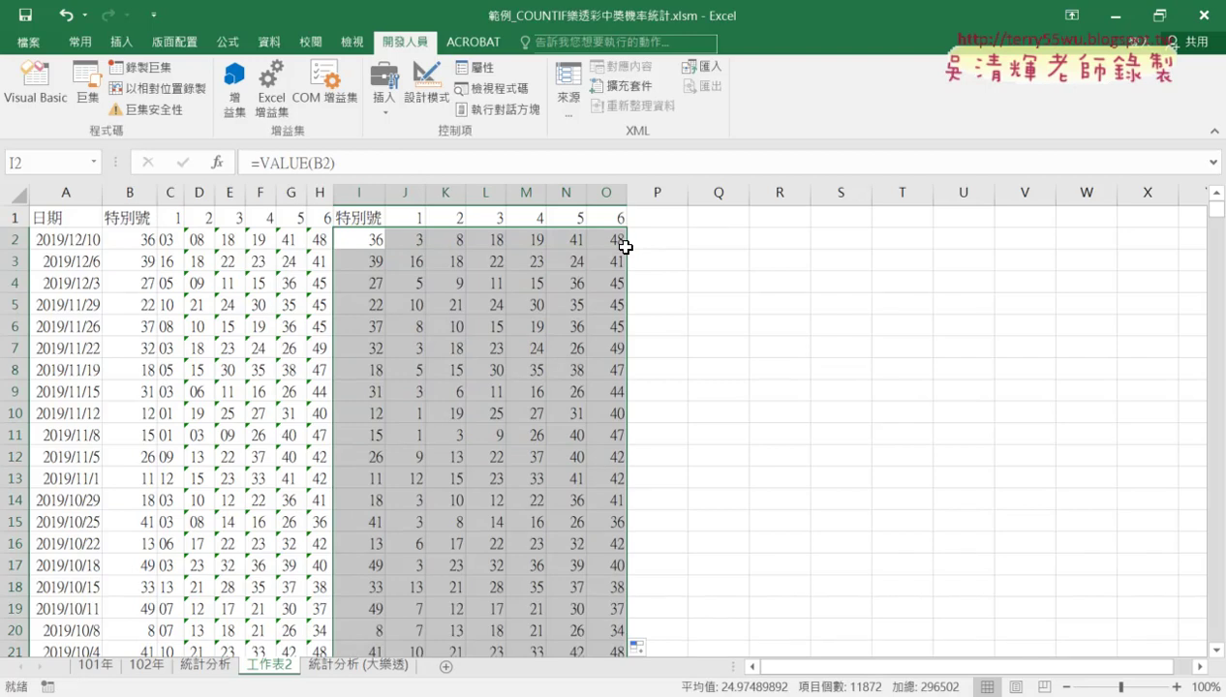
mouse_move(360, 218)
mouse_down()
mouse_move(581, 447)
mouse_move(586, 532)
mouse_up()
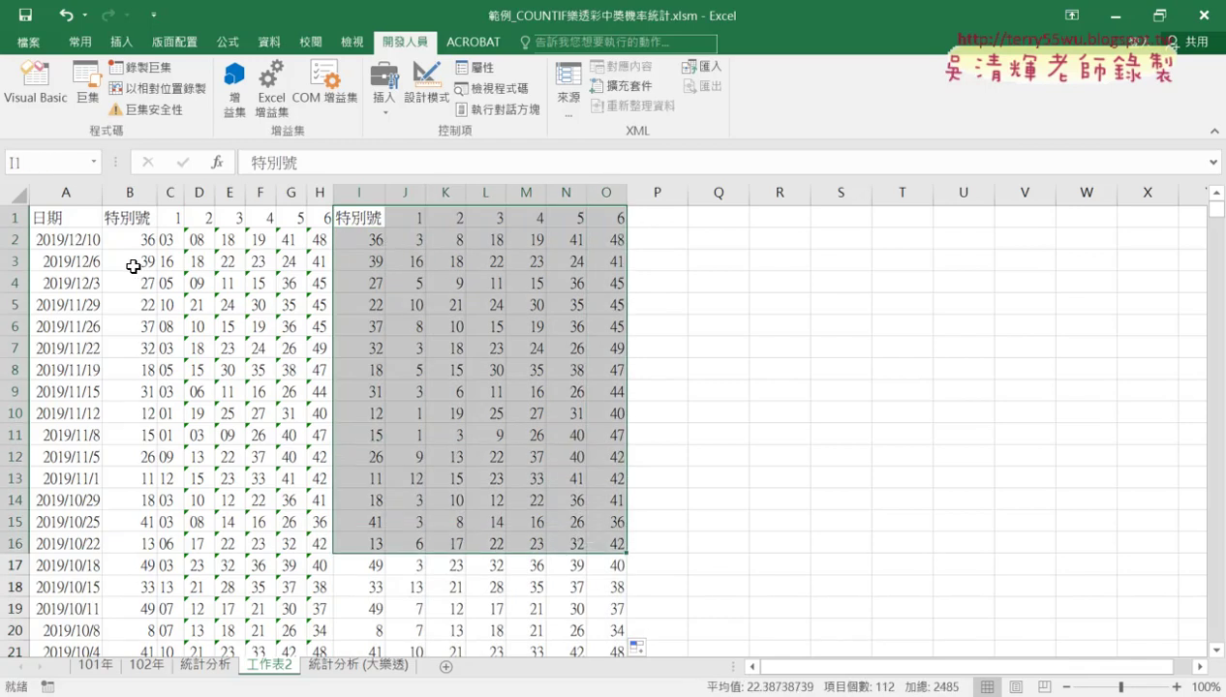
click(357, 216)
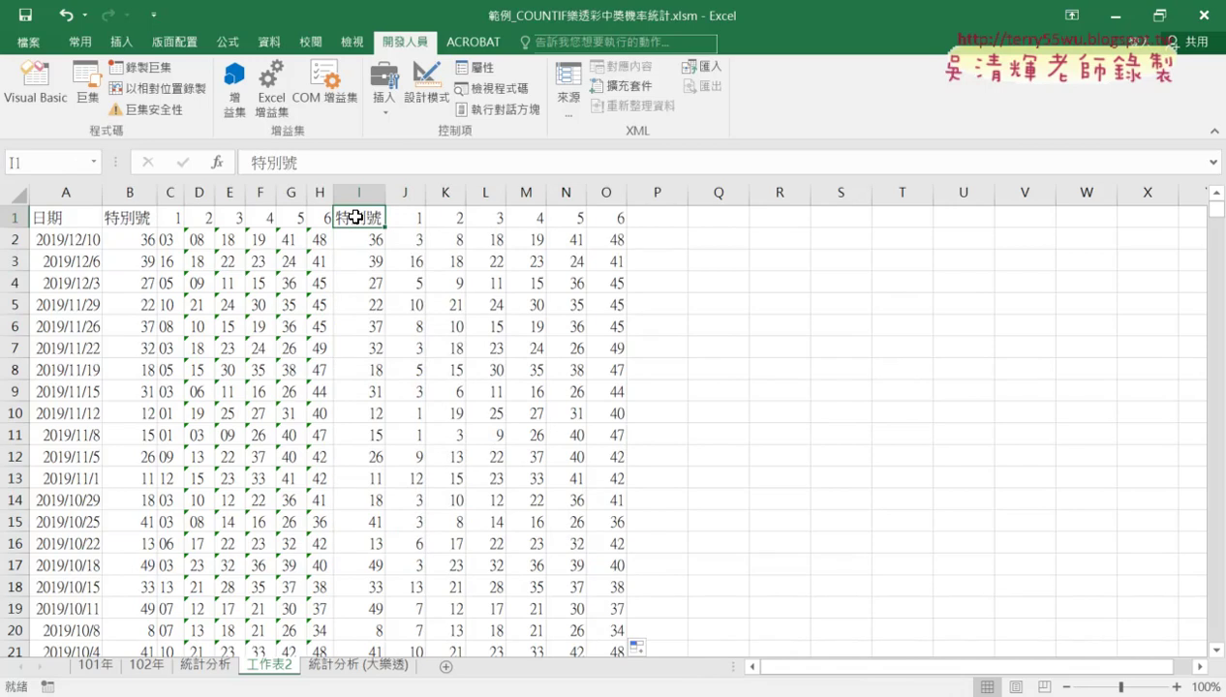
key(ctrl+shift+Right)
key(ctrl+shift+Down)
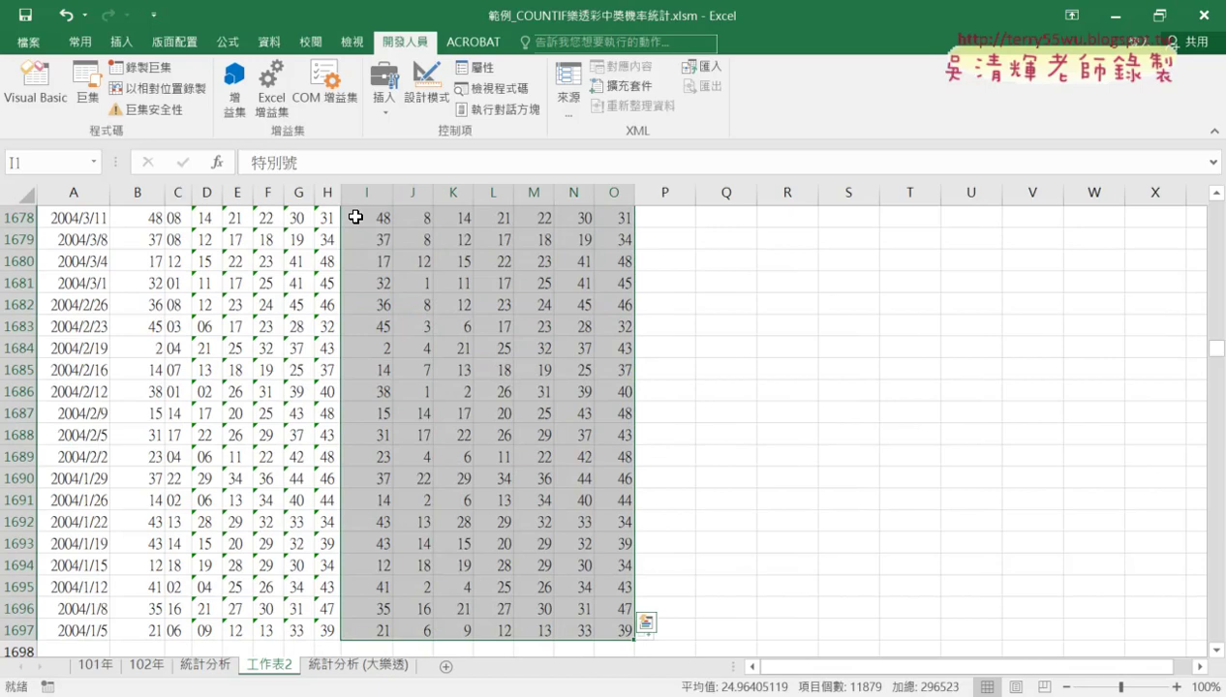
key(ctrl+c)
key(ctrl+BackSpace)
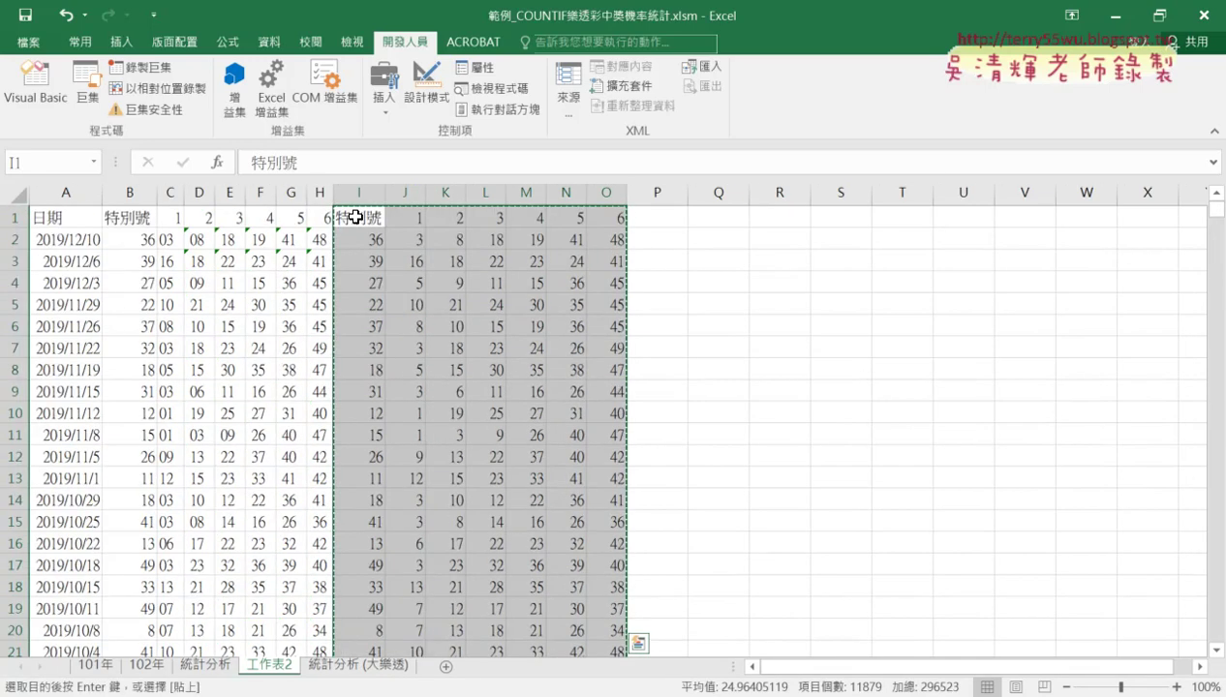
click(117, 221)
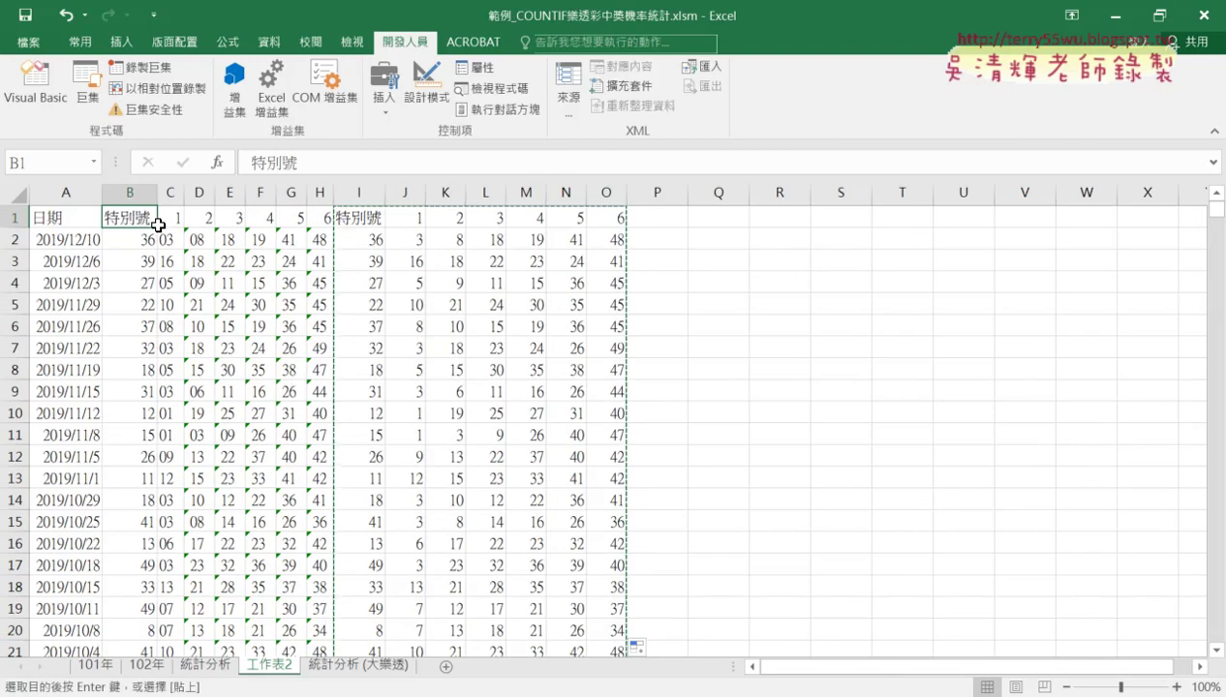
key(Return)
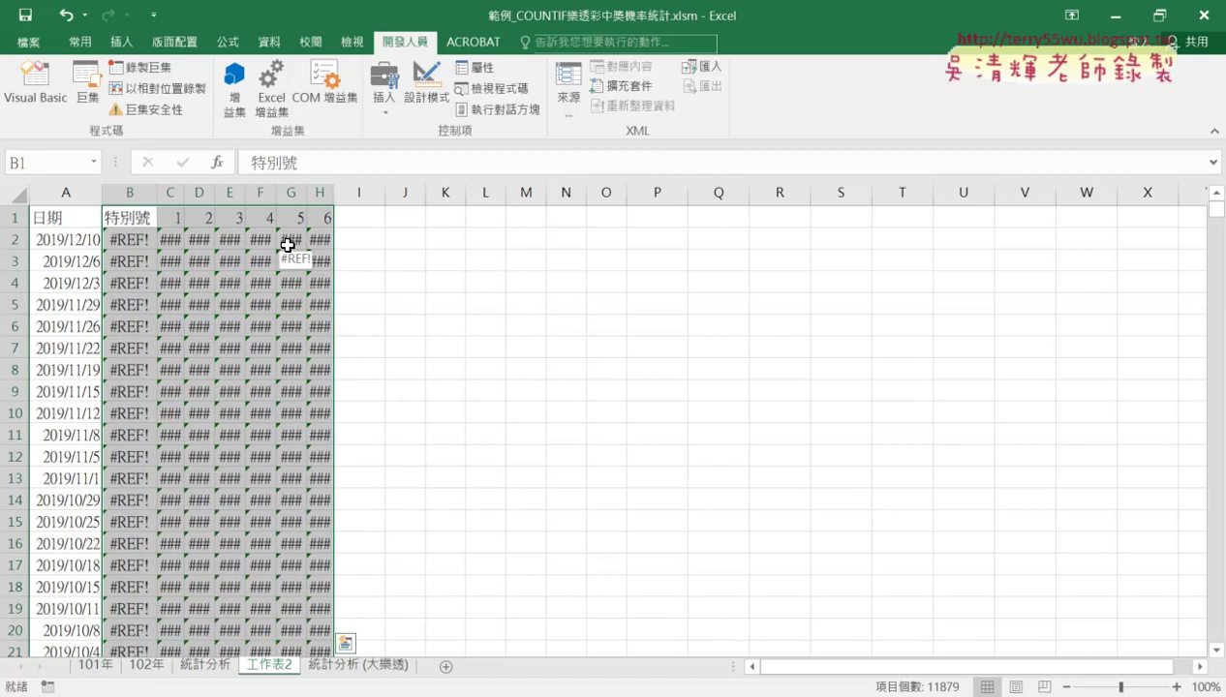
click(347, 646)
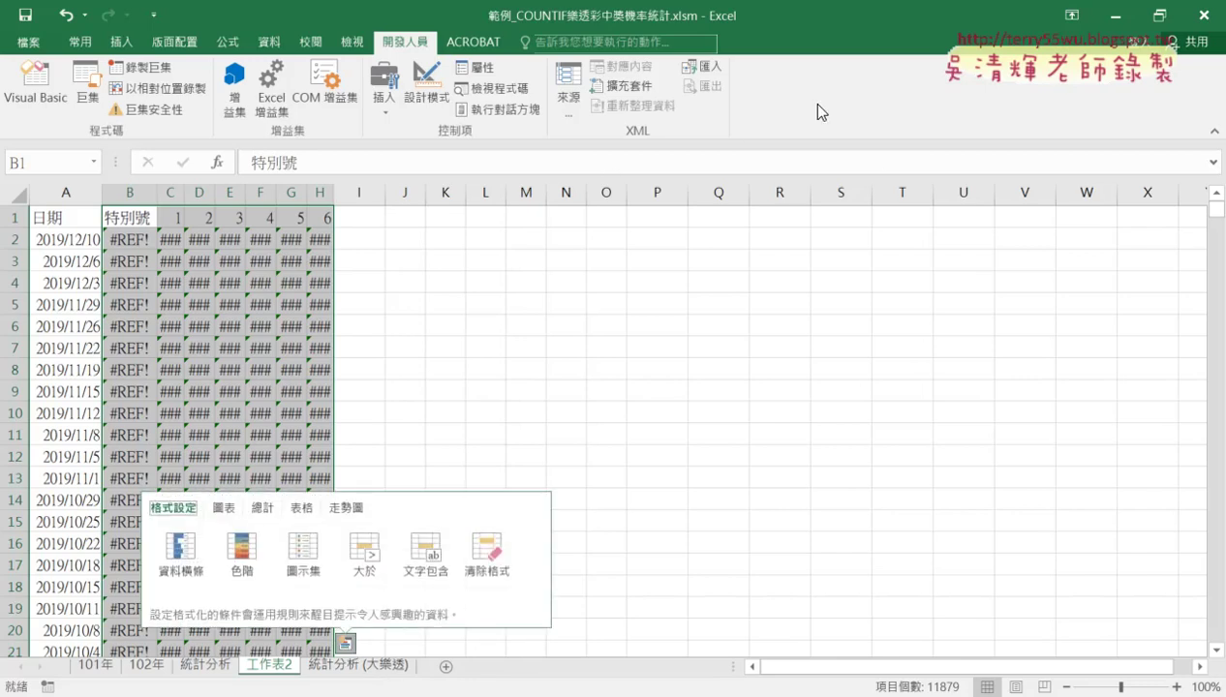
key(Escape)
key(ctrl+v)
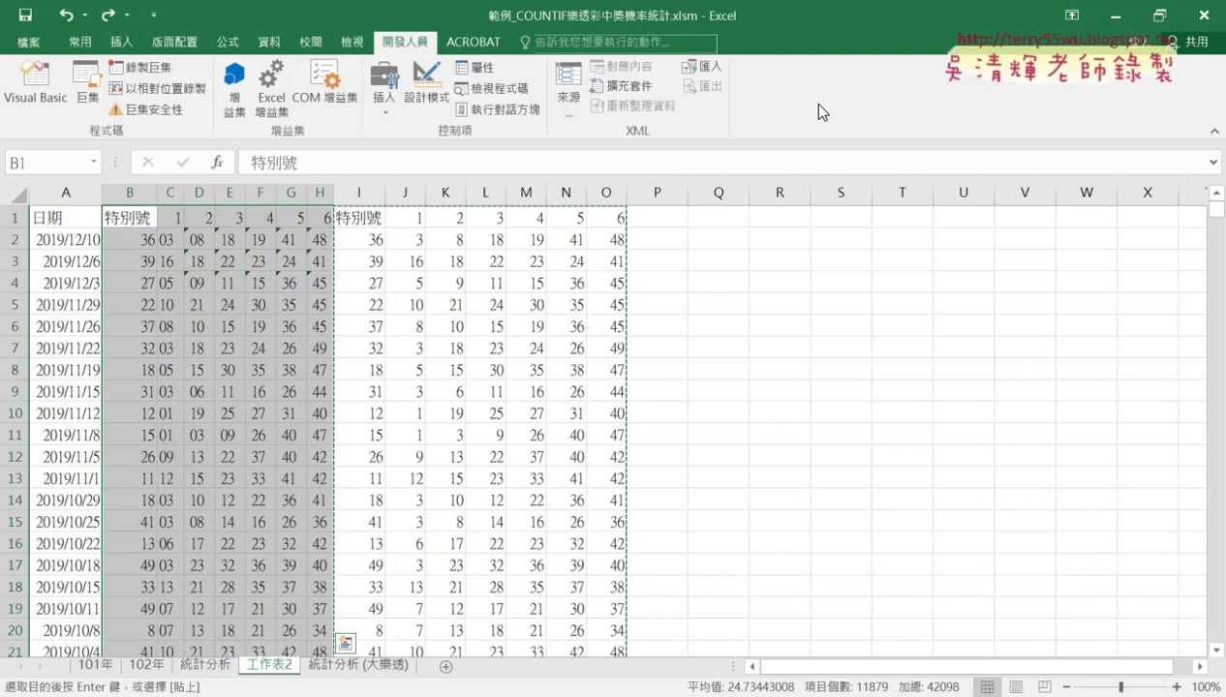
click(124, 216)
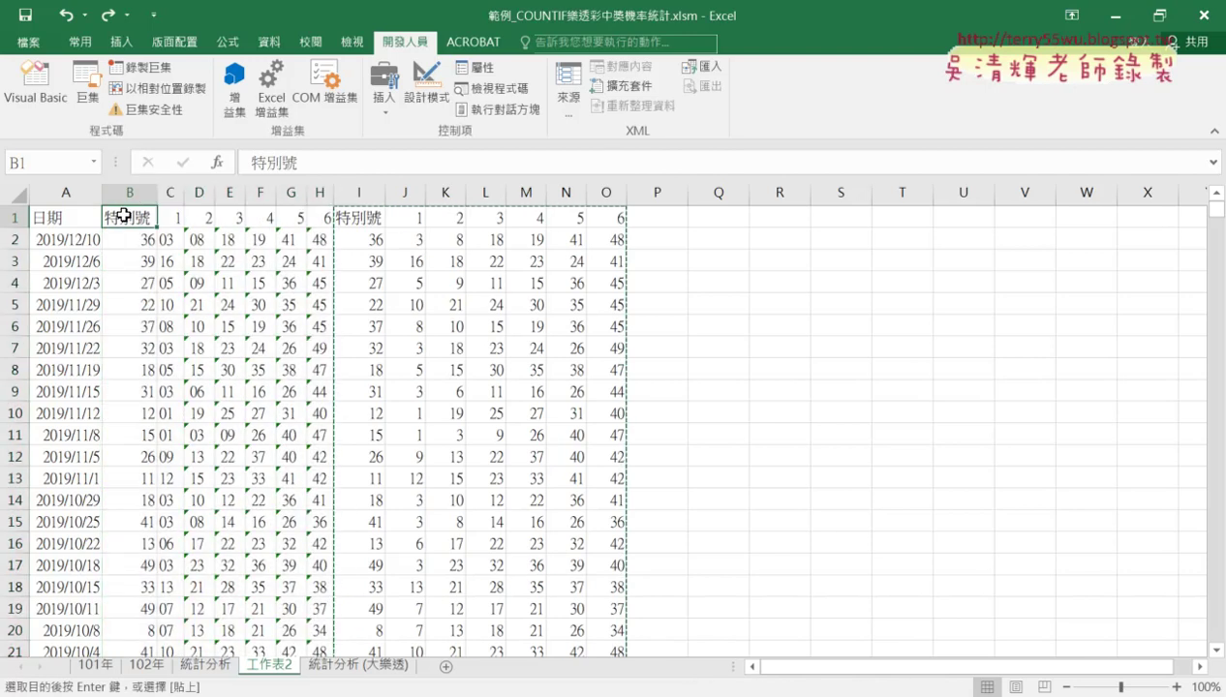
- Reselect and copy the converted block I1:O1697 again
click(80, 41)
click(18, 111)
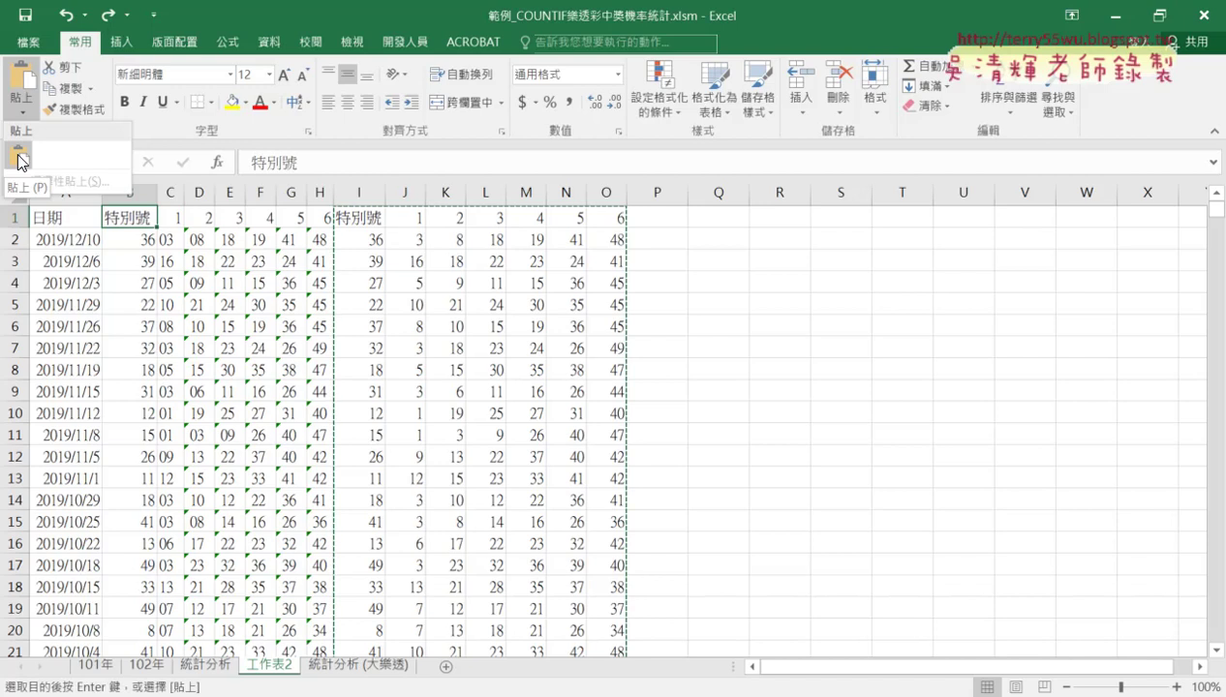
click(362, 217)
click(362, 217)
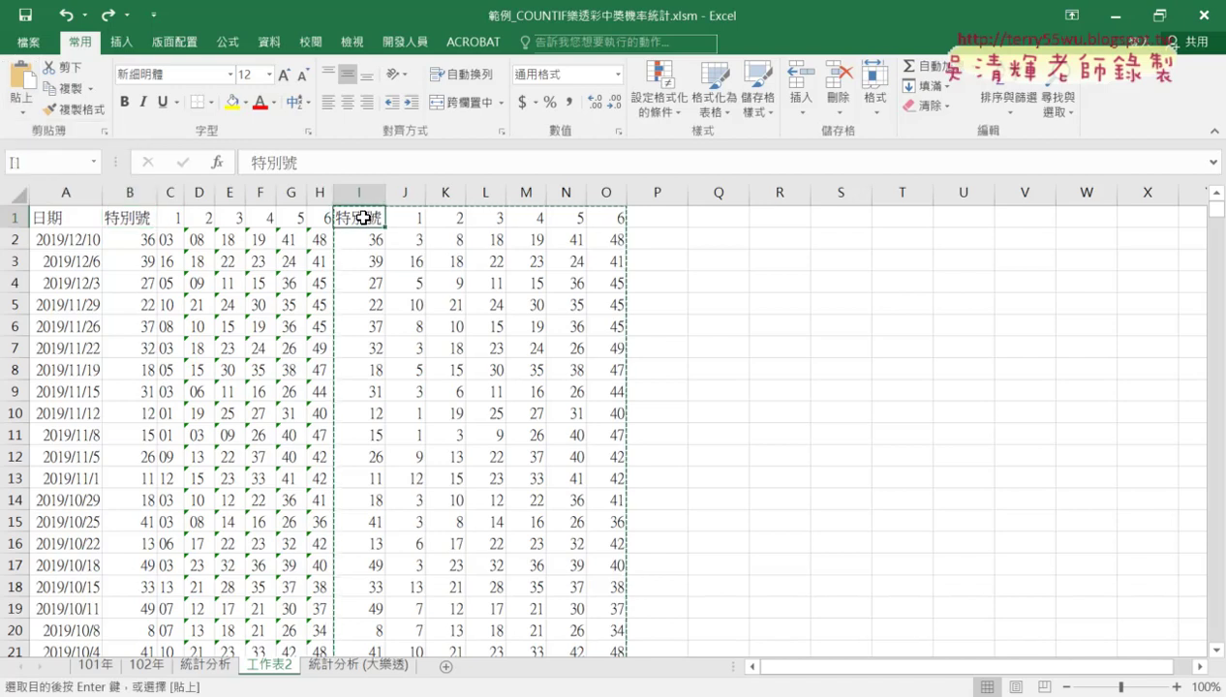
key(ctrl+shift+Right)
key(ctrl+shift+Down)
key(ctrl+v)
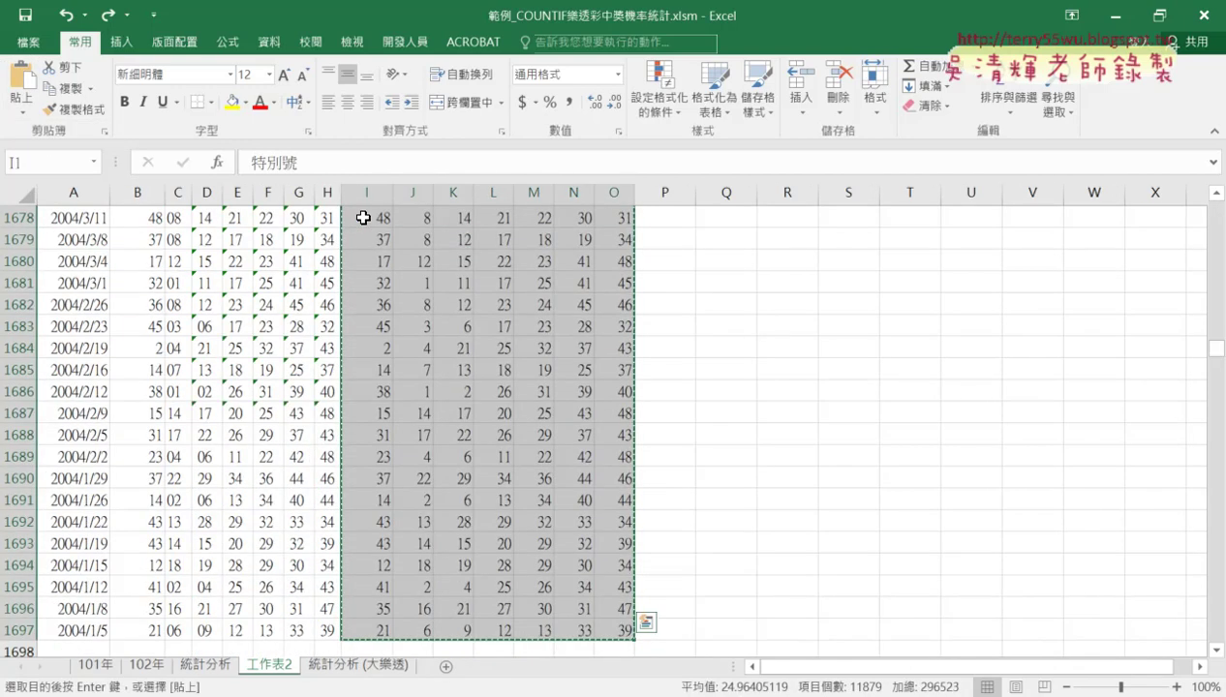
- Move back to cell B1 at the top of the data as the paste destination
scroll(194, 228, up, 9)
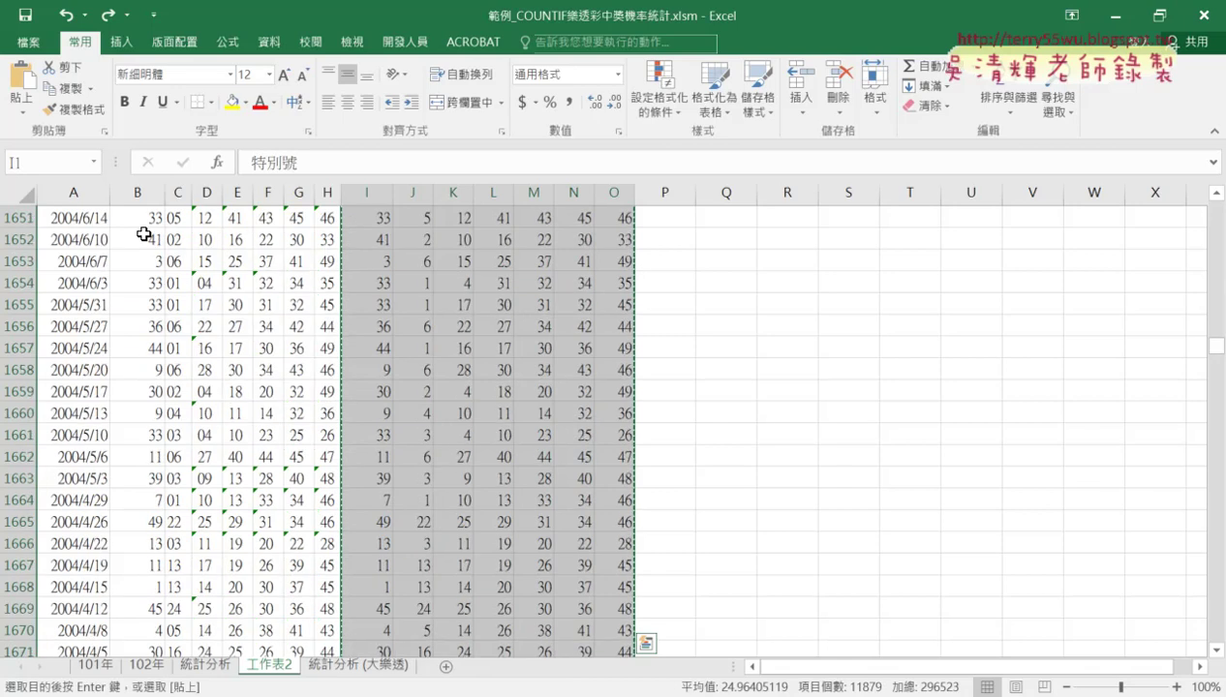
scroll(116, 232, up, 8)
scroll(121, 232, up, 6)
scroll(121, 234, up, 20)
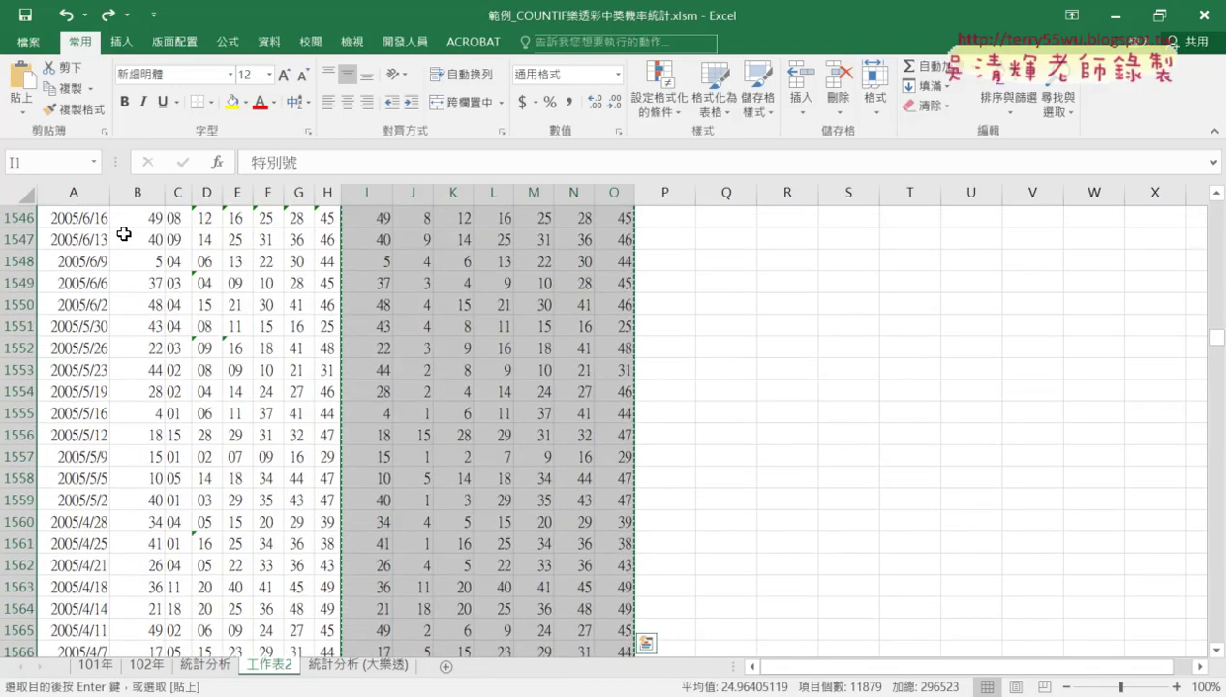
click(181, 290)
key(ctrl+Up)
key(Left)
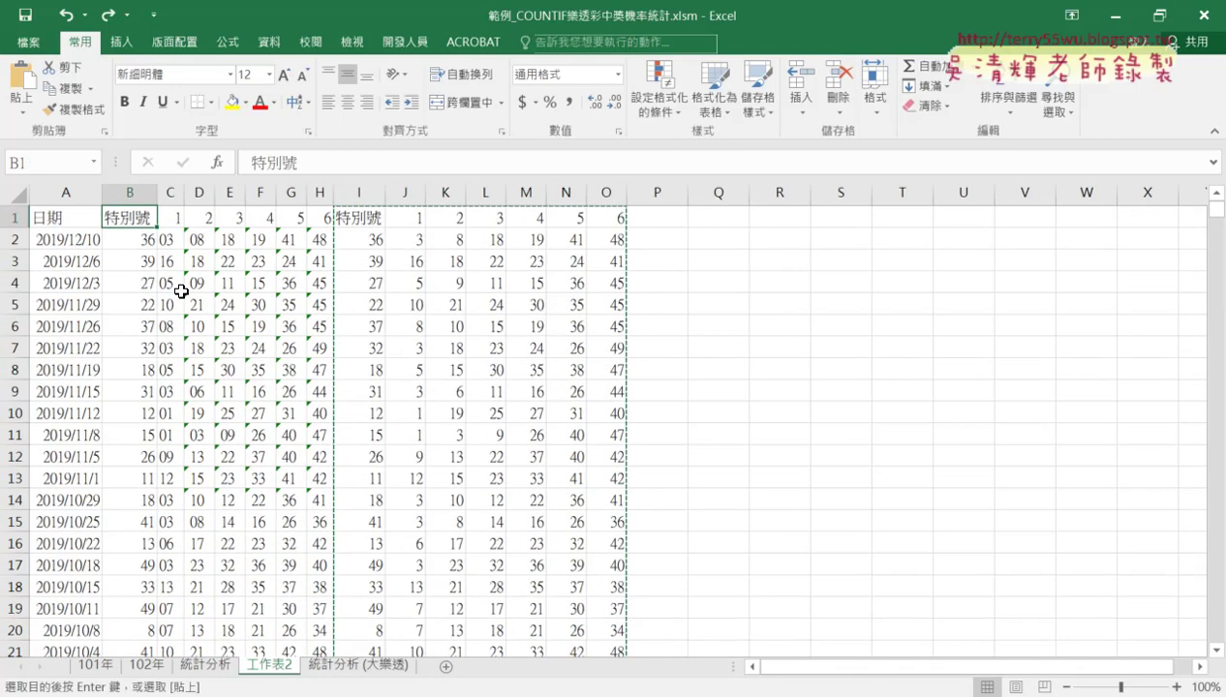
- Inspect the VALUE formulas in I2 and J2, then return to B1
click(23, 111)
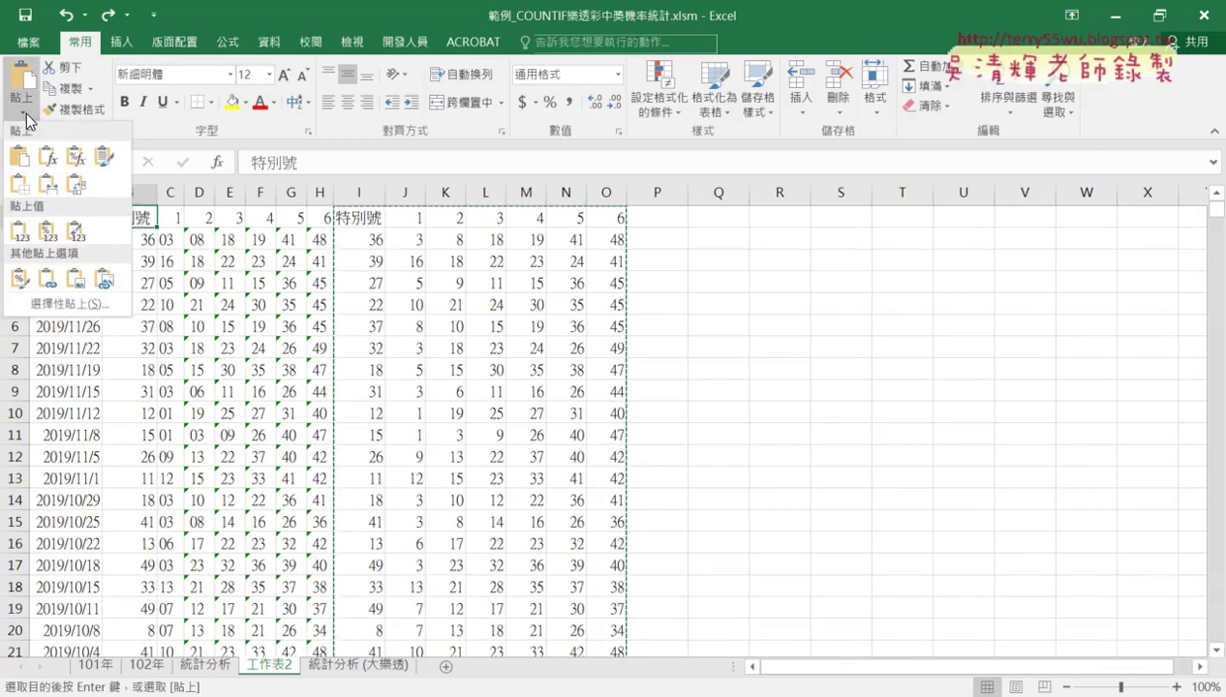
click(23, 232)
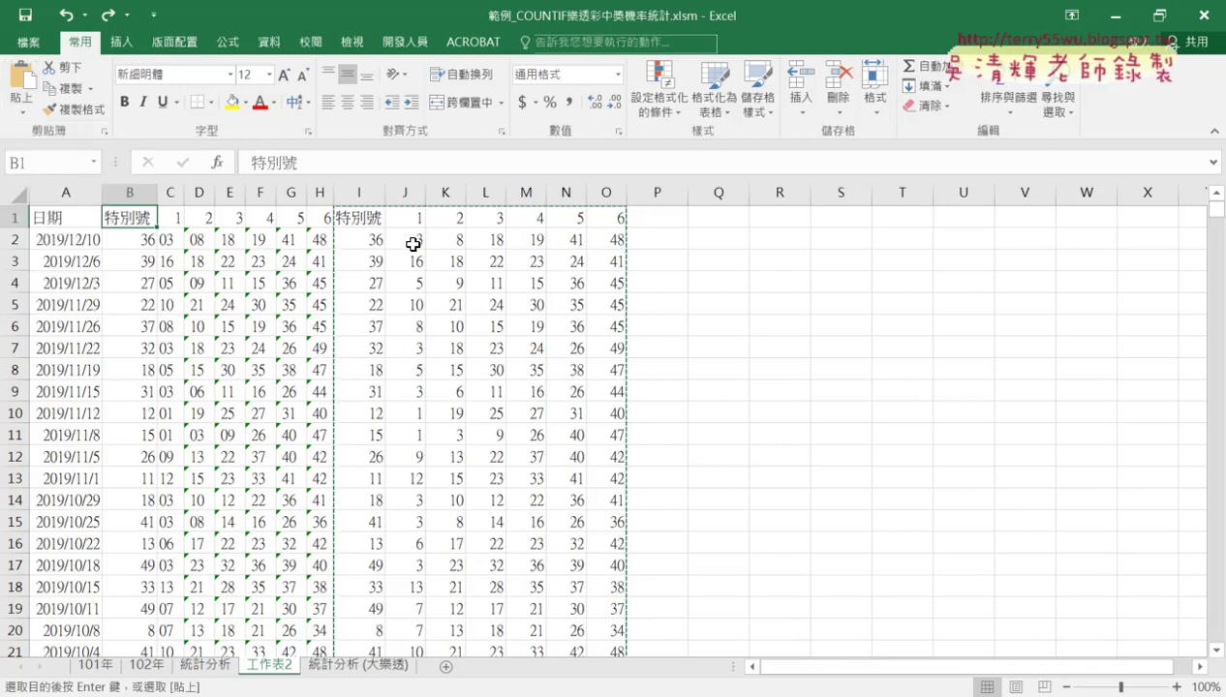
click(407, 240)
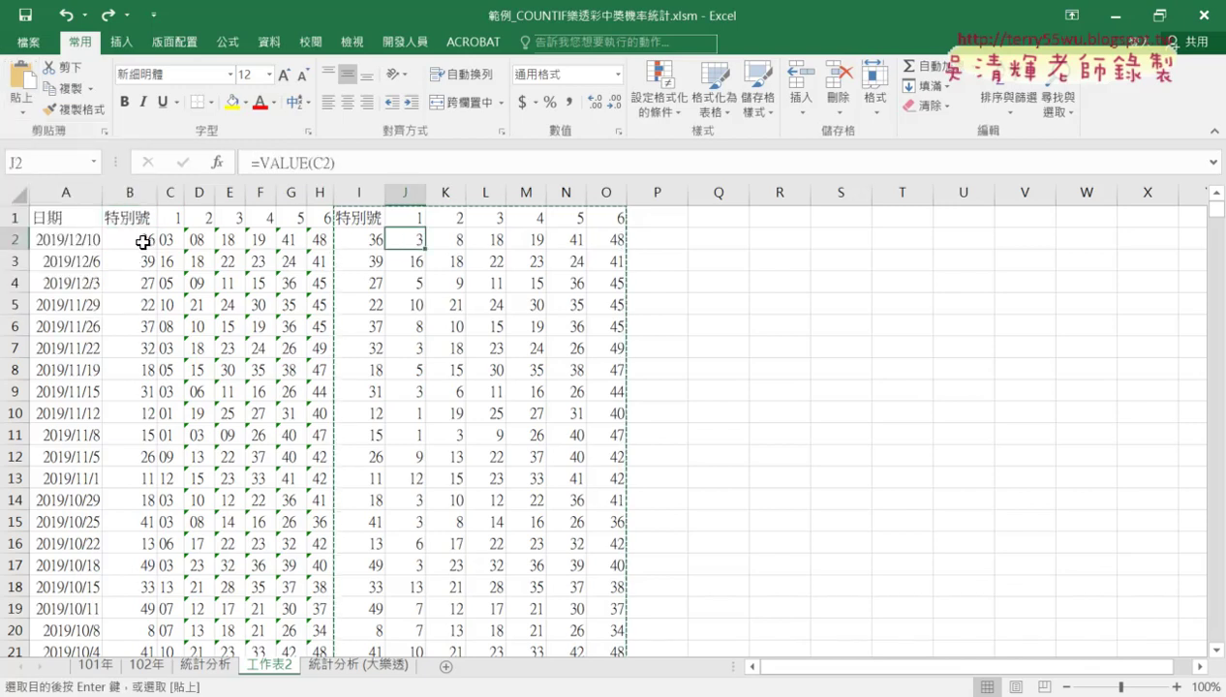
click(372, 238)
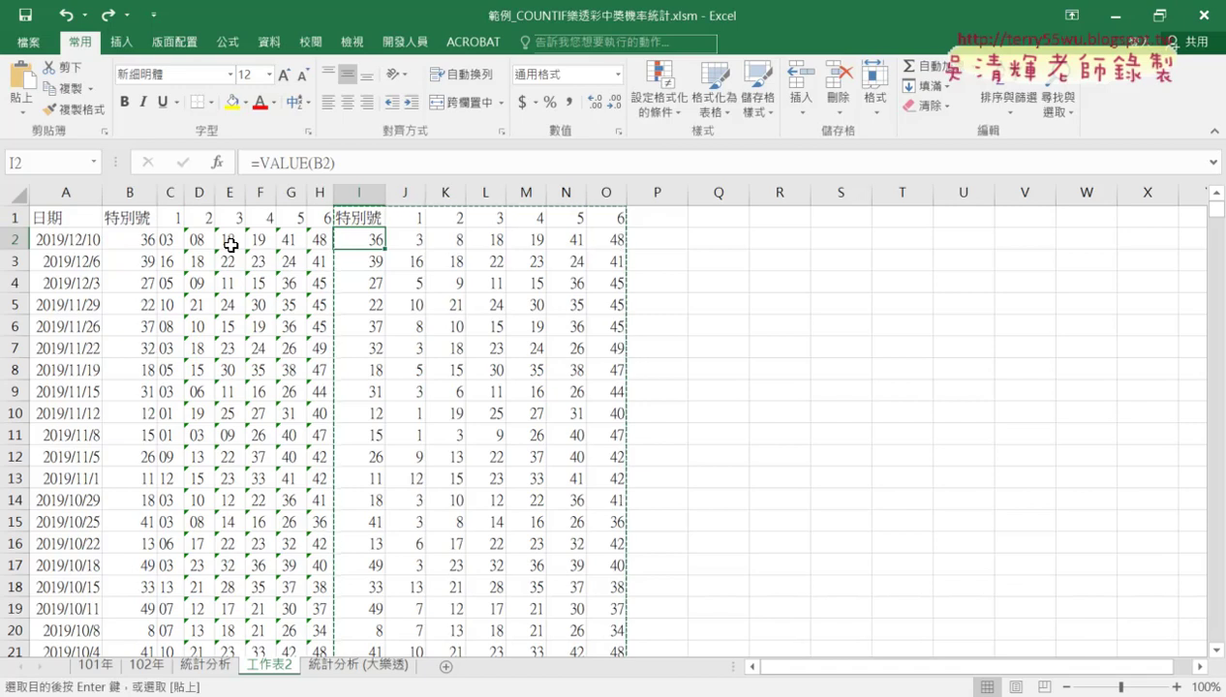
click(126, 215)
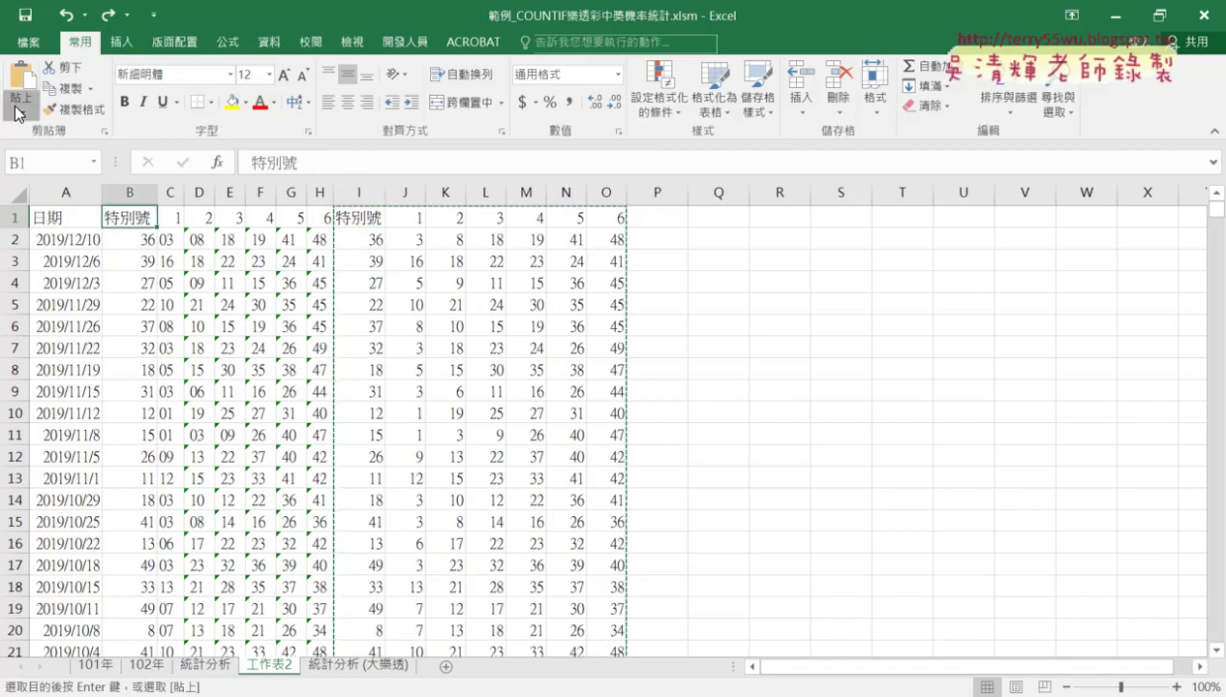
- Annotate the Paste Values option and target columns, then paste I:O over B:H as values
click(18, 110)
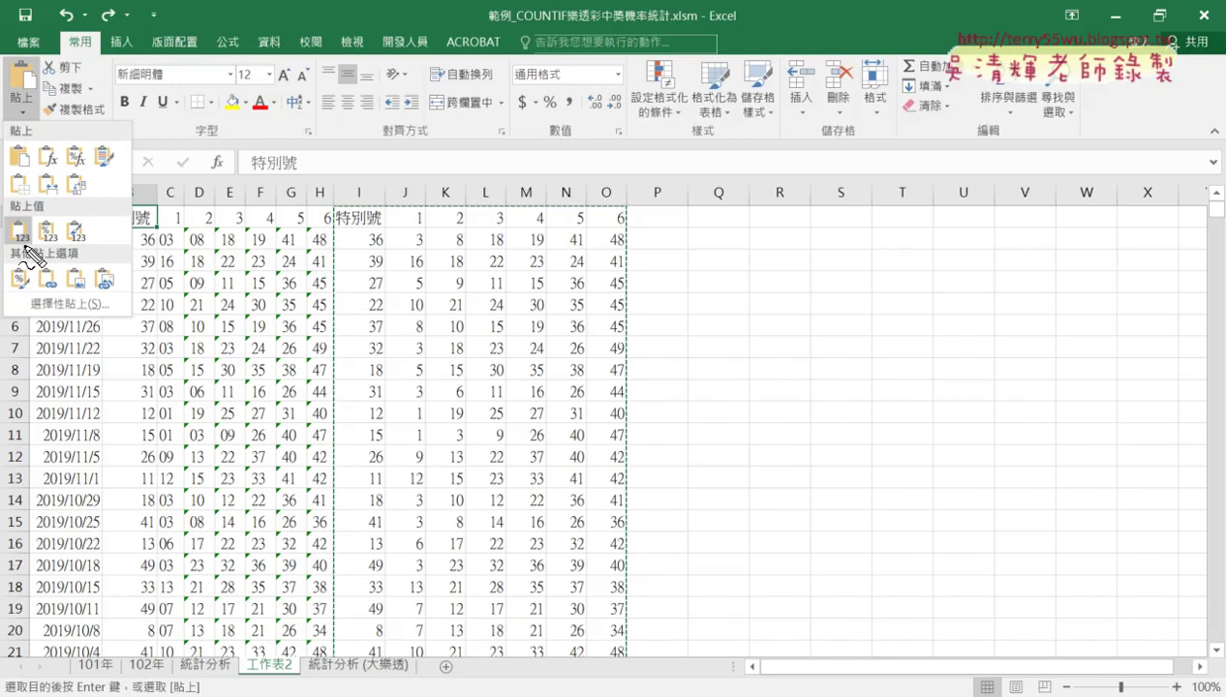
drag(29, 247, 46, 254)
drag(332, 199, 341, 455)
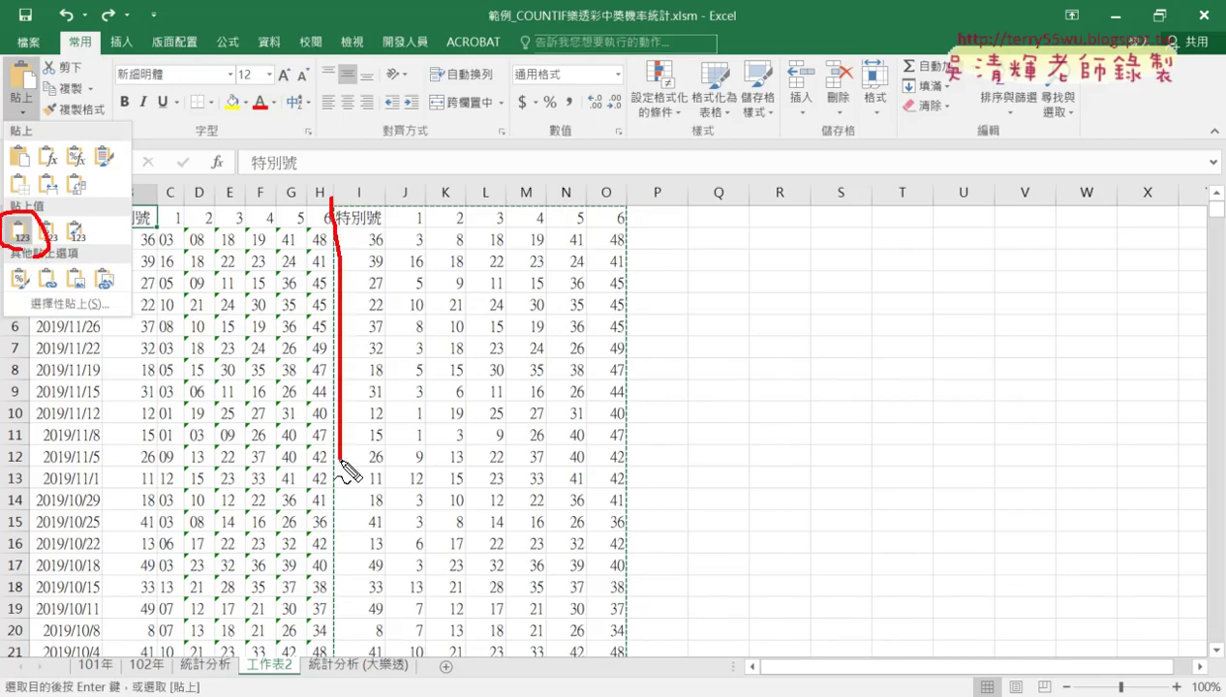
drag(368, 201, 645, 469)
mouse_move(410, 160)
mouse_down()
mouse_move(230, 174)
mouse_move(259, 209)
mouse_up()
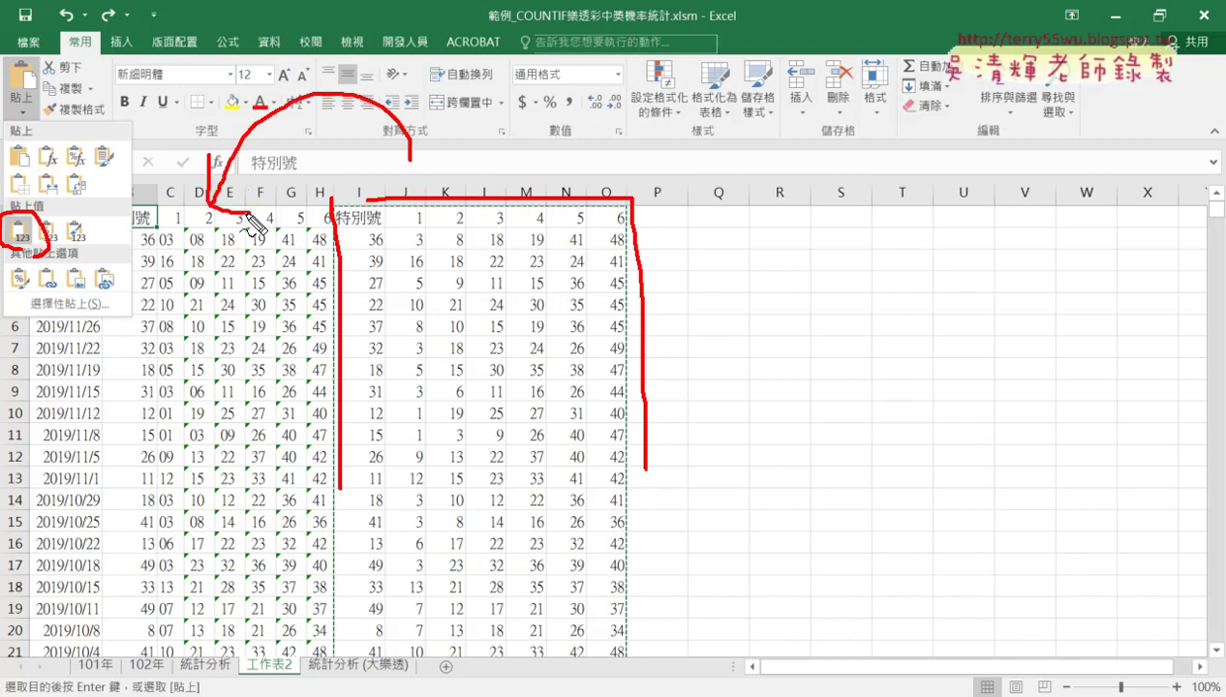
click(74, 240)
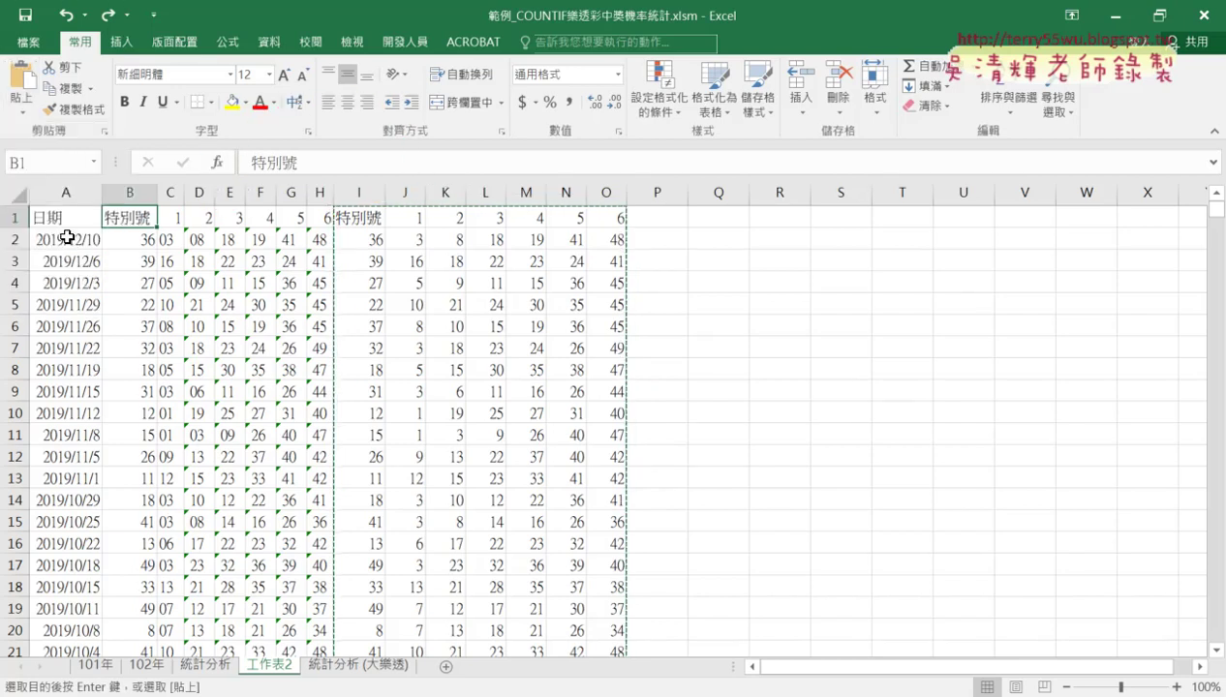
click(20, 112)
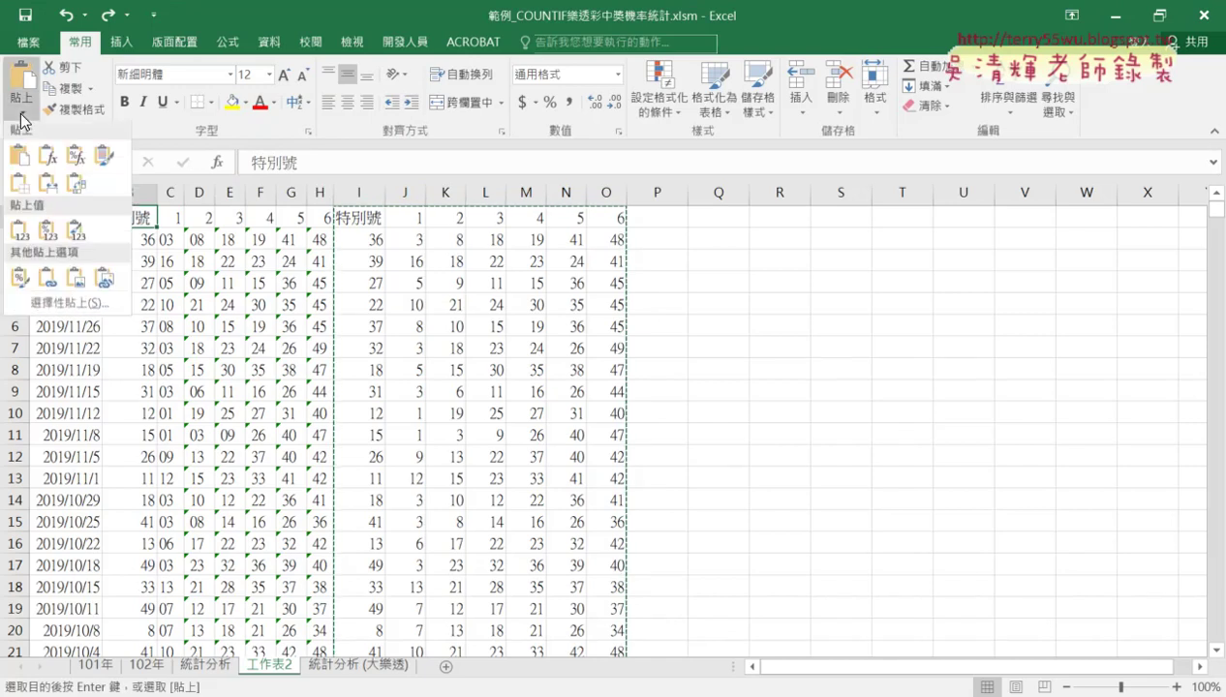
click(20, 237)
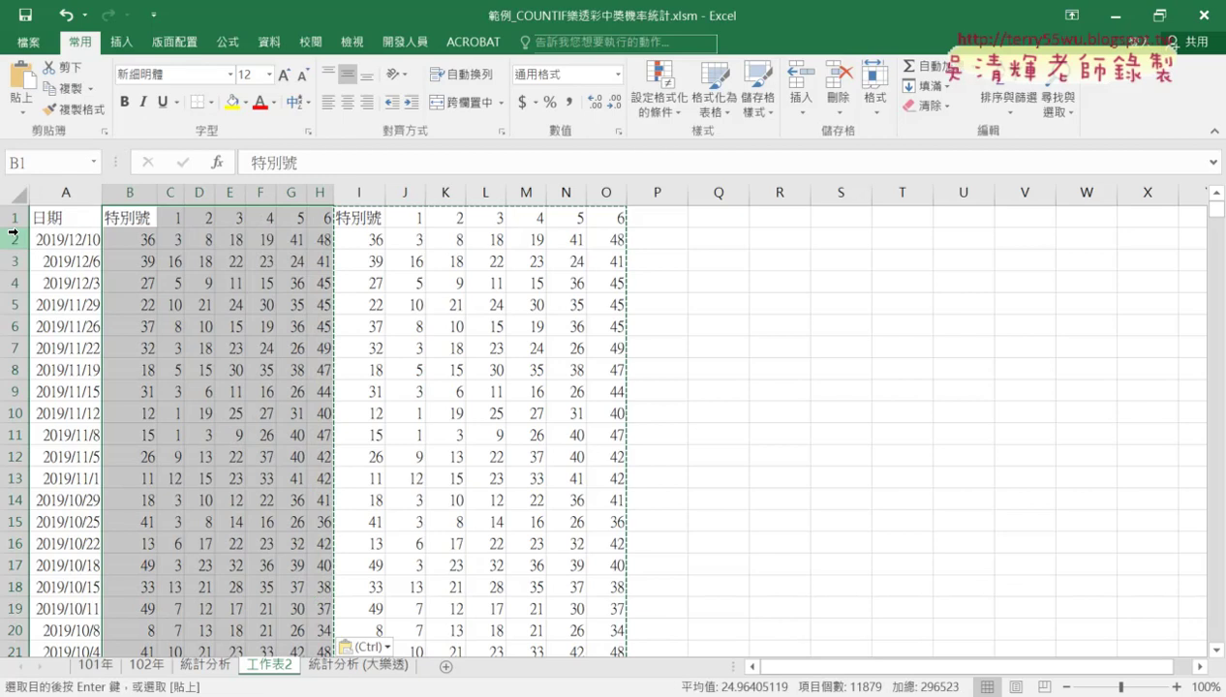
- Delete the helper columns I through O
drag(362, 193, 606, 193)
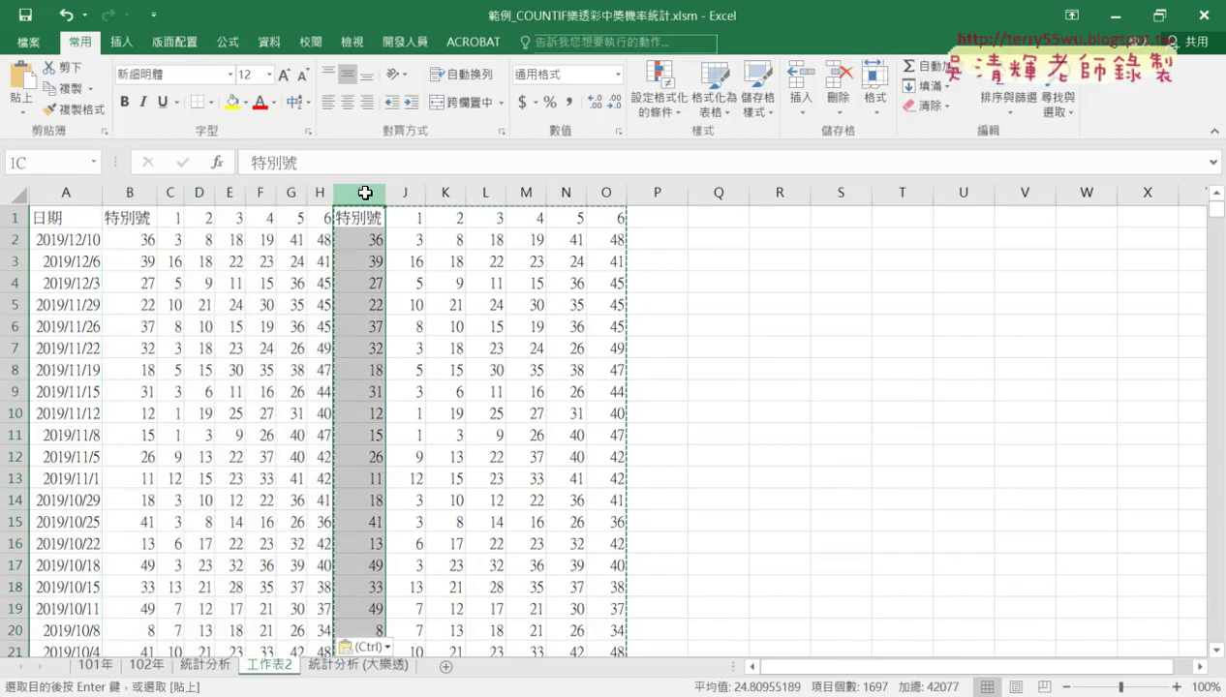
right_click(517, 275)
click(559, 426)
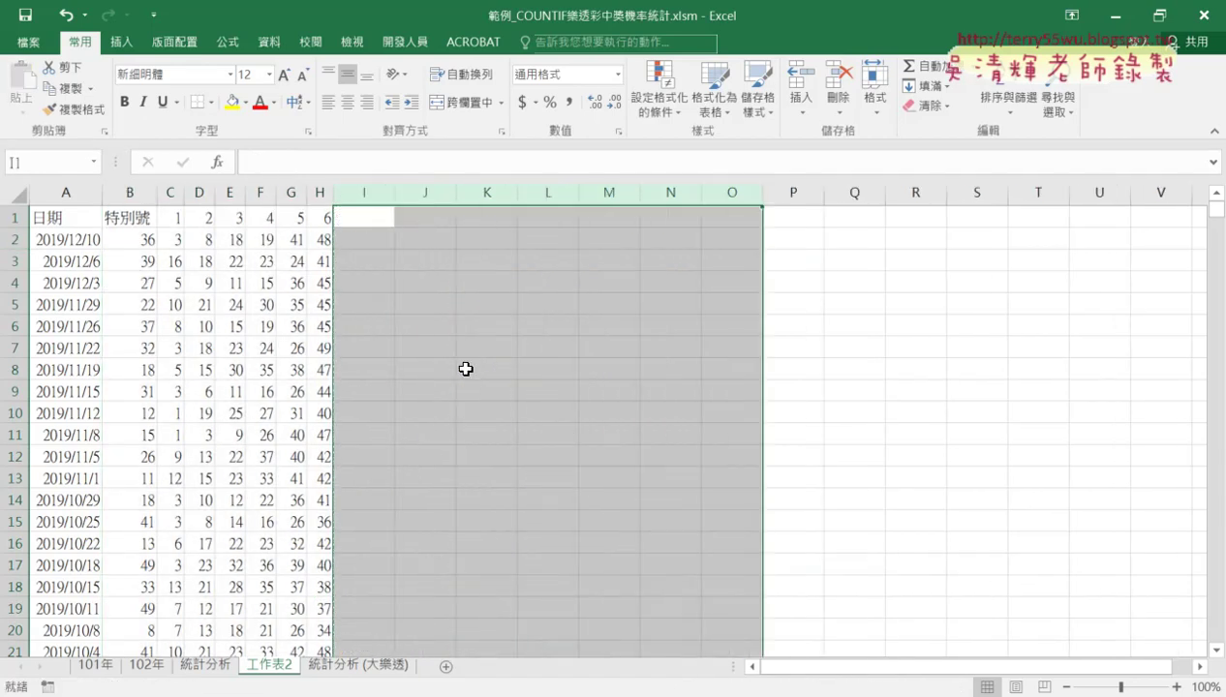
- Check the numeric values in C2 through H2, then select B2:H5
click(171, 239)
click(198, 239)
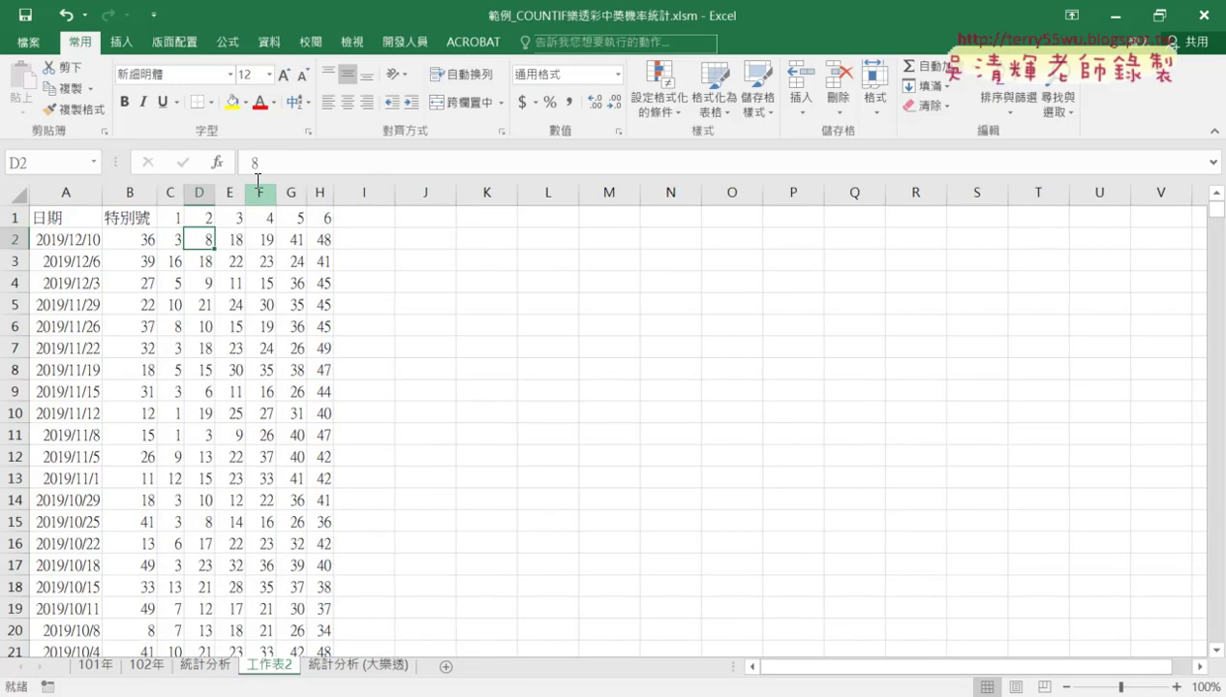
click(234, 240)
click(260, 240)
click(290, 240)
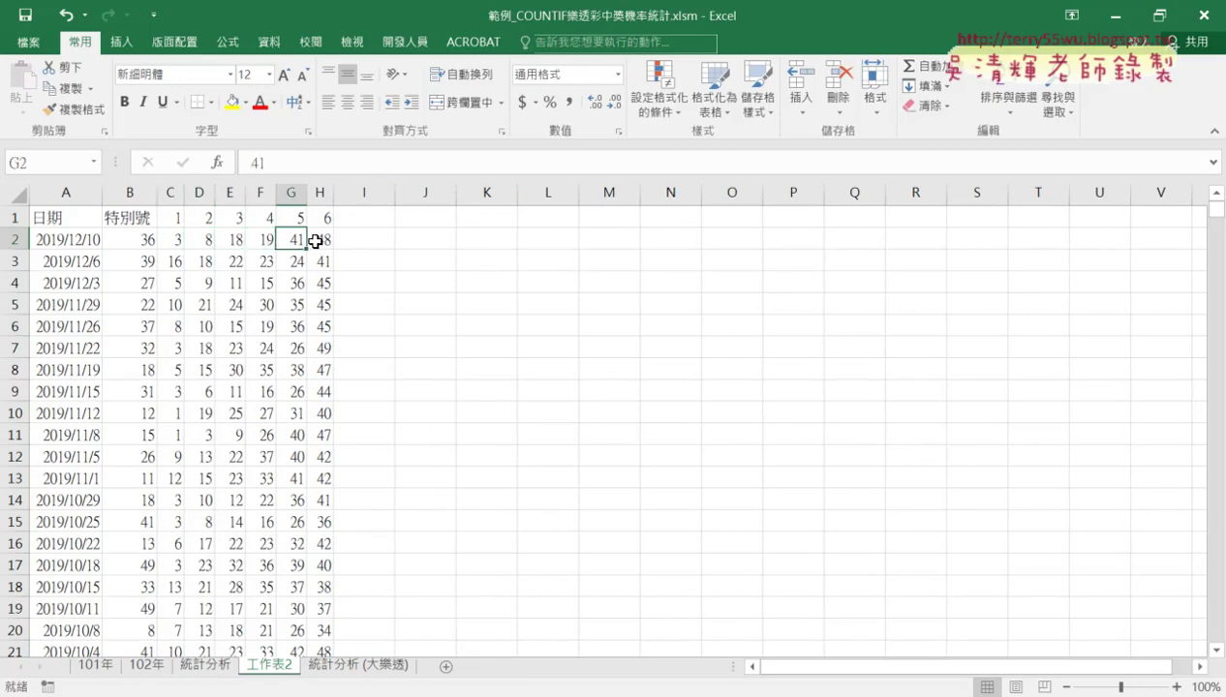
click(318, 240)
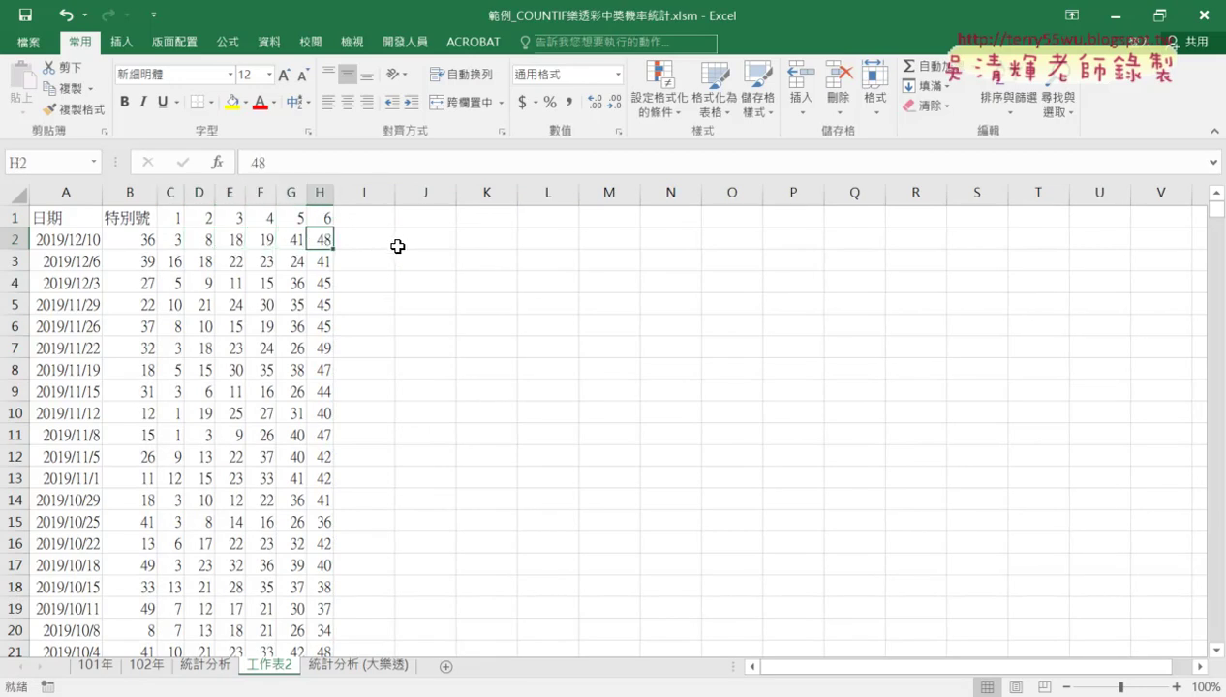
drag(129, 239, 329, 292)
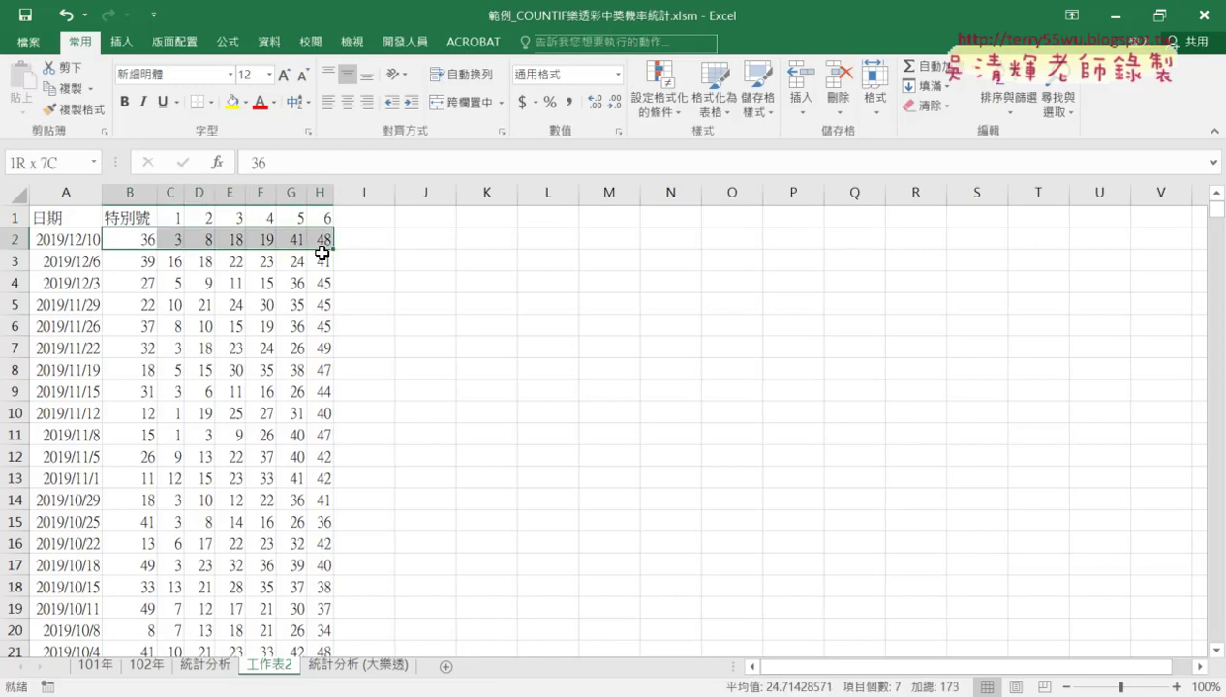
- Switch to the 統計分析 (大樂透) sheet and review the probabilities in B2–B4
click(367, 666)
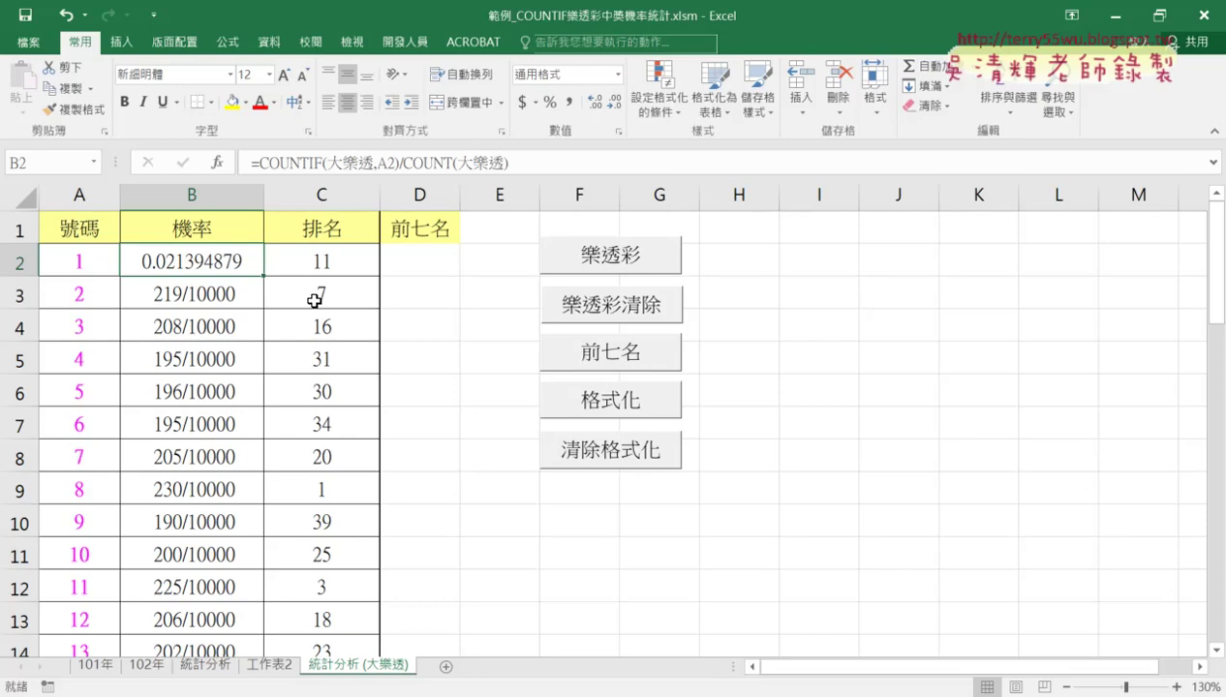
click(172, 299)
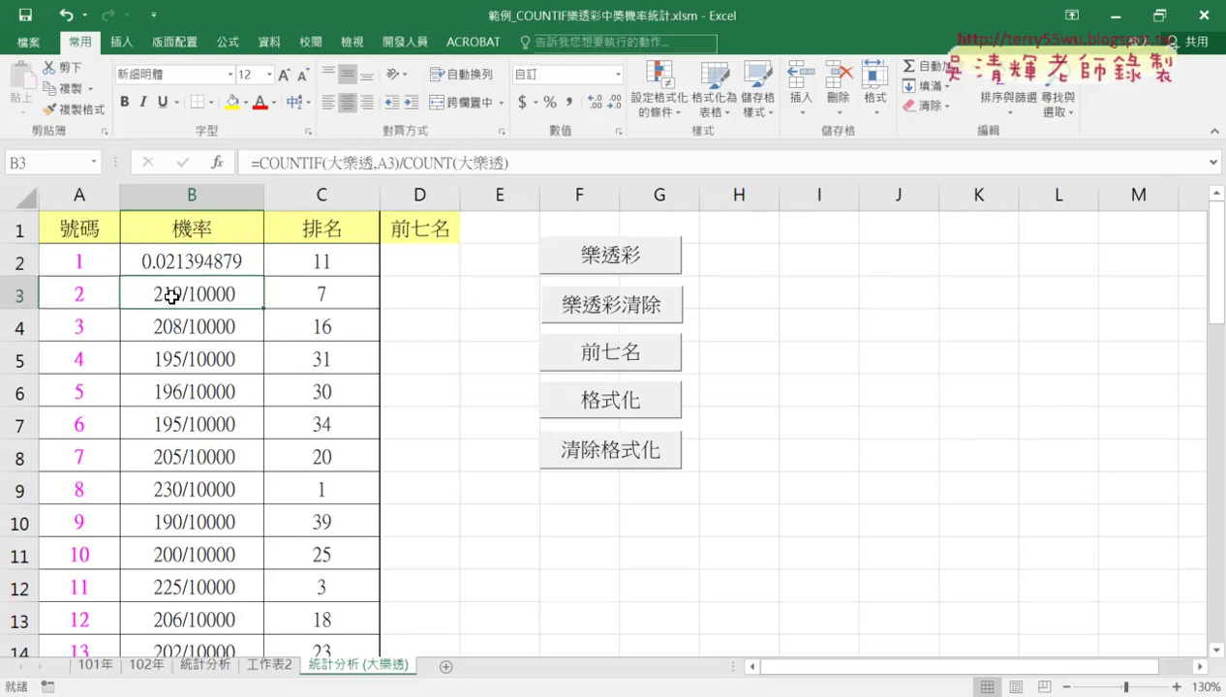
click(179, 329)
click(212, 296)
click(217, 262)
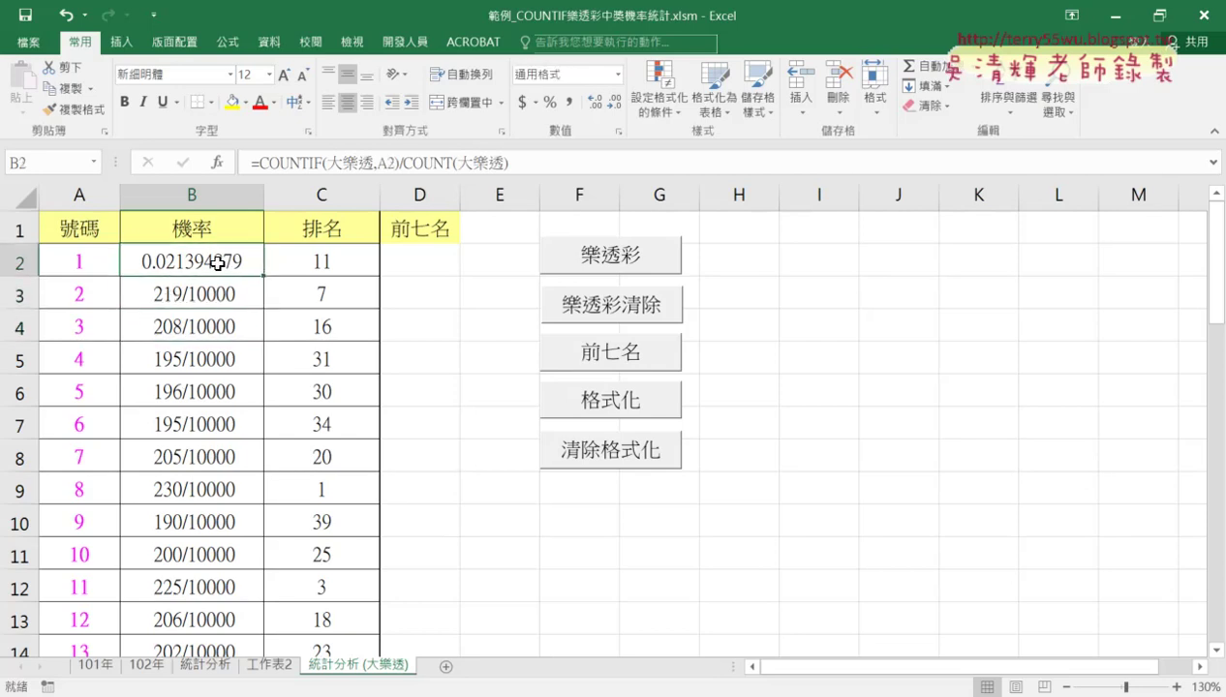
click(215, 287)
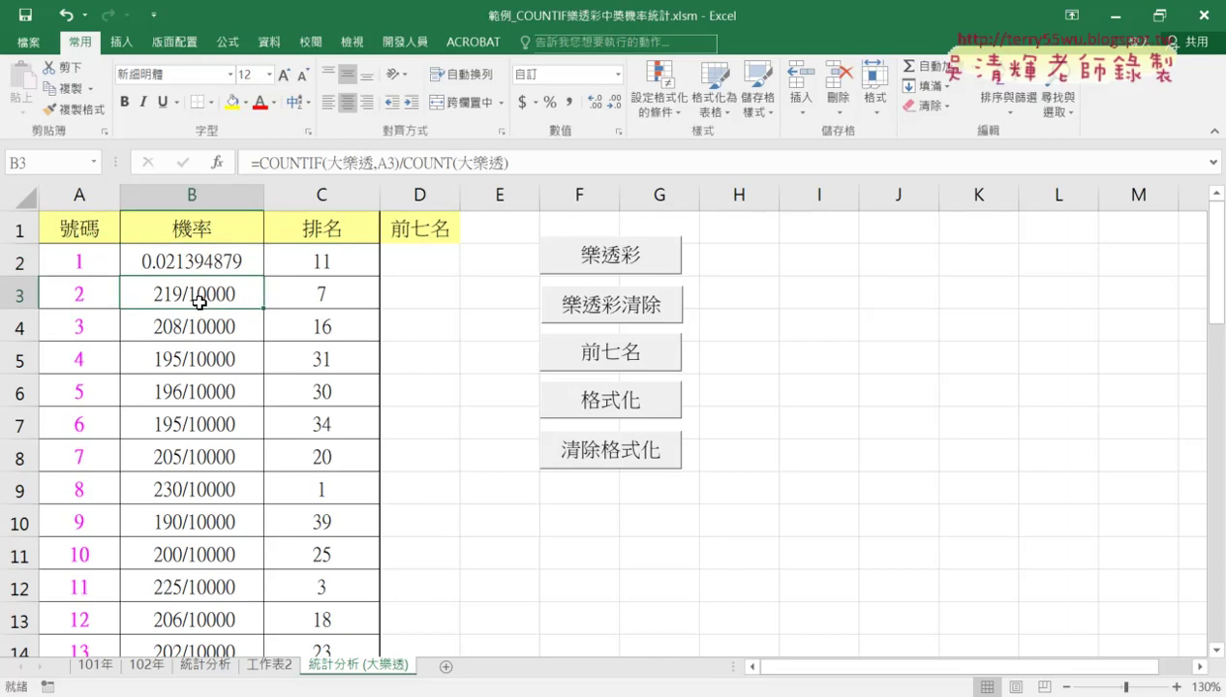
- Open the COUNTIF Function Arguments for the formula in B2
click(180, 259)
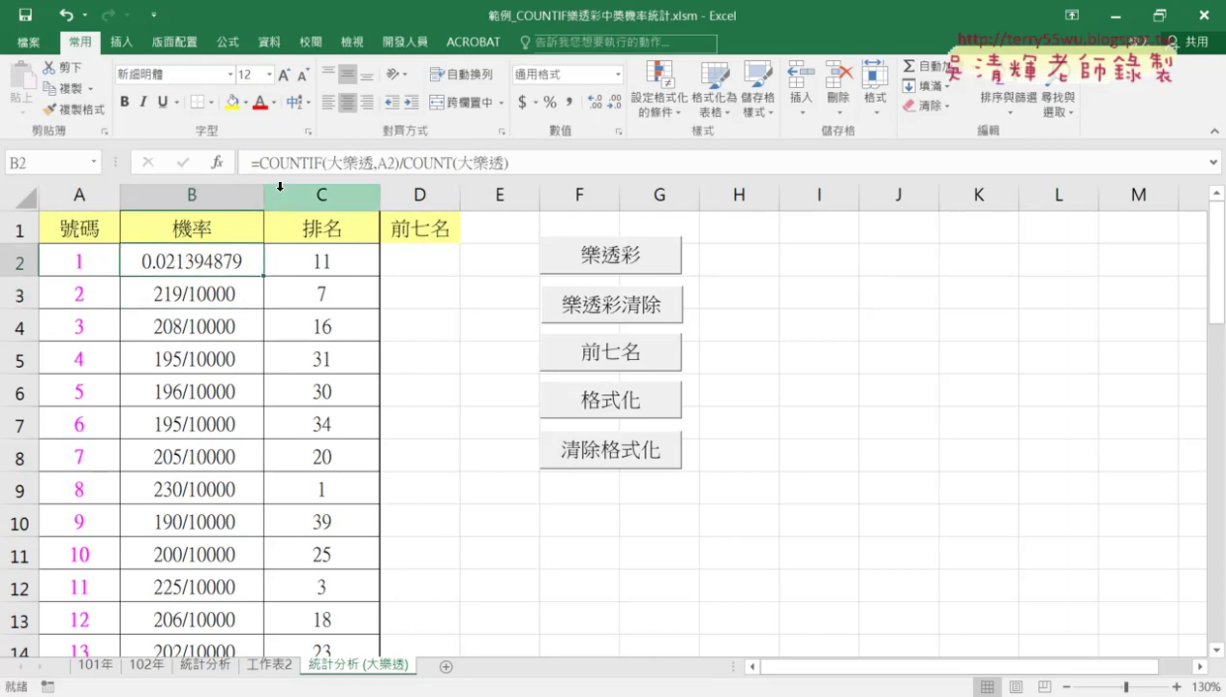
click(283, 163)
click(222, 165)
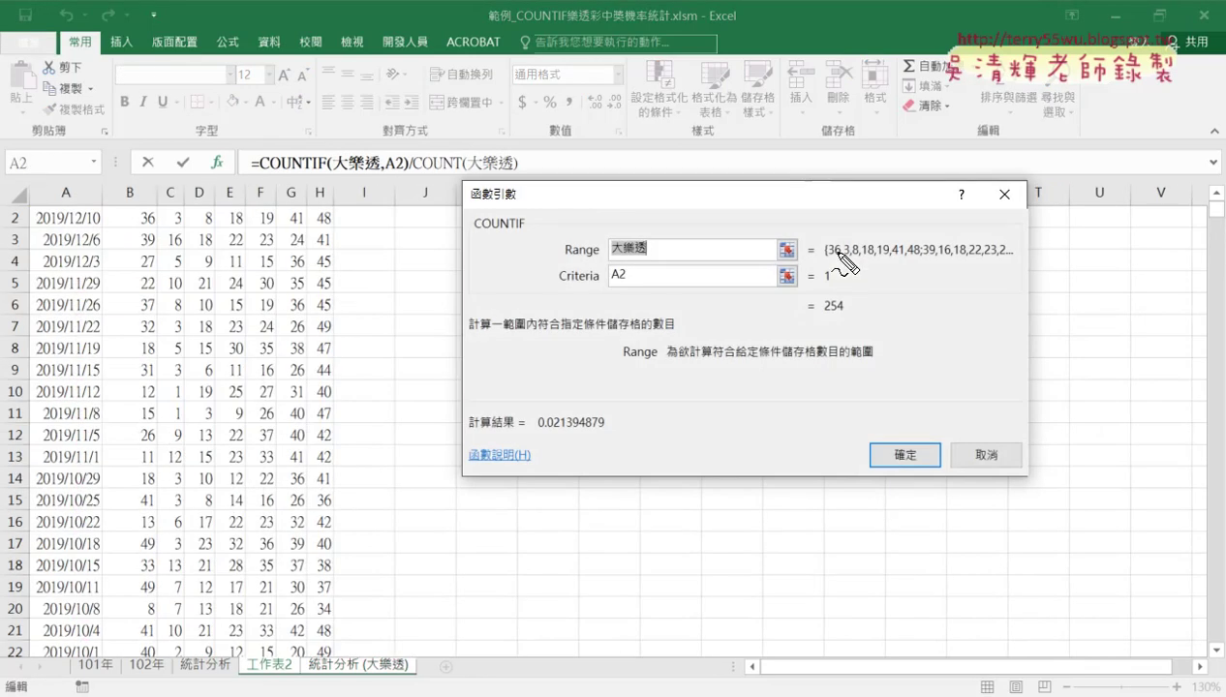
- Mark the plain number 3 in the Range values, clear the notes, and cancel the dialog
drag(840, 260, 853, 259)
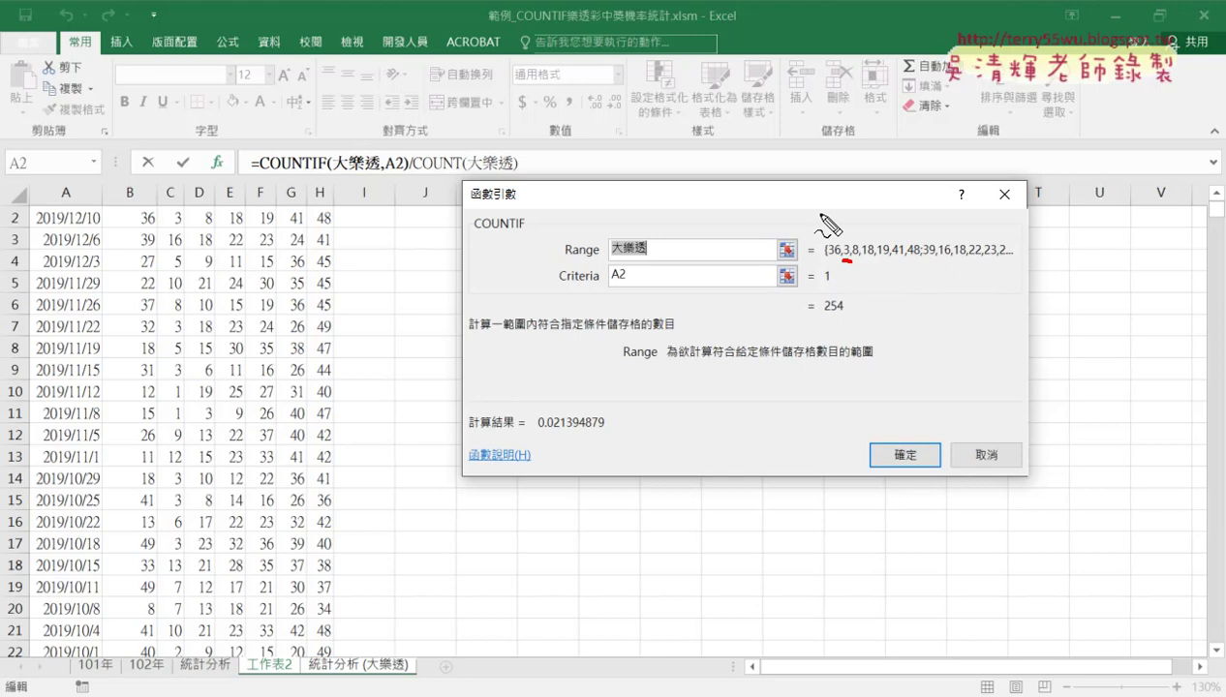
mouse_move(776, 177)
mouse_down()
mouse_move(779, 194)
mouse_move(824, 205)
mouse_move(822, 182)
mouse_move(851, 206)
mouse_up()
drag(877, 160, 874, 179)
drag(838, 273, 861, 271)
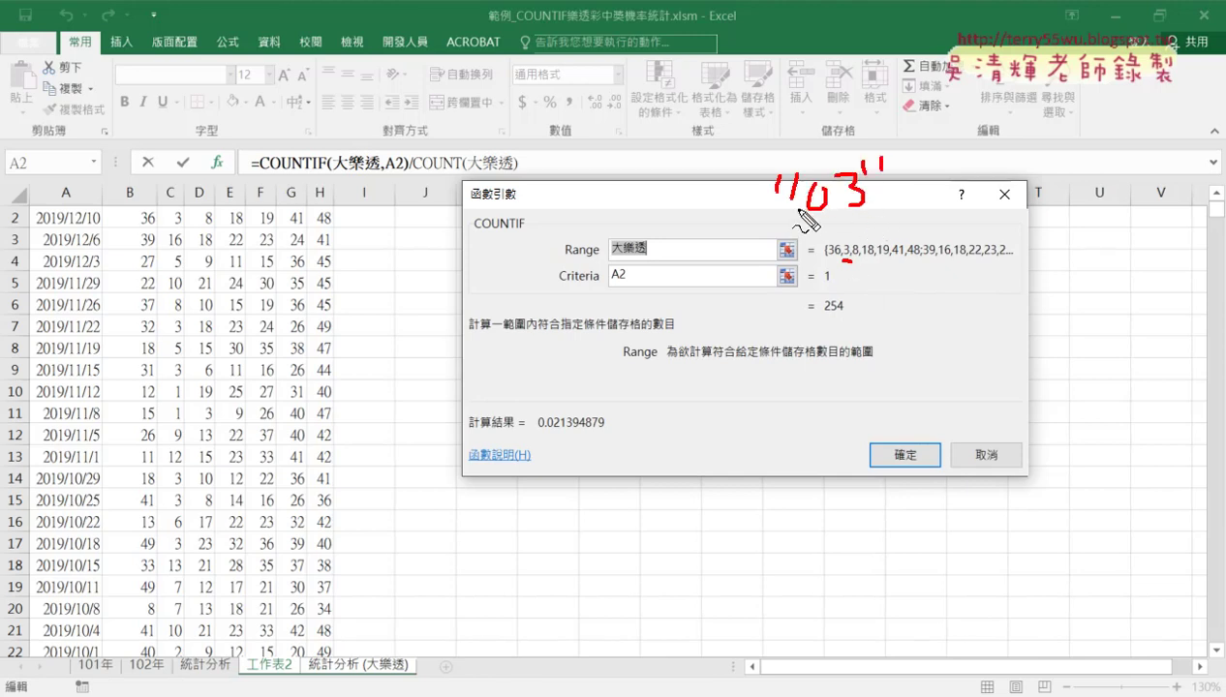
drag(800, 206, 777, 204)
drag(874, 200, 886, 201)
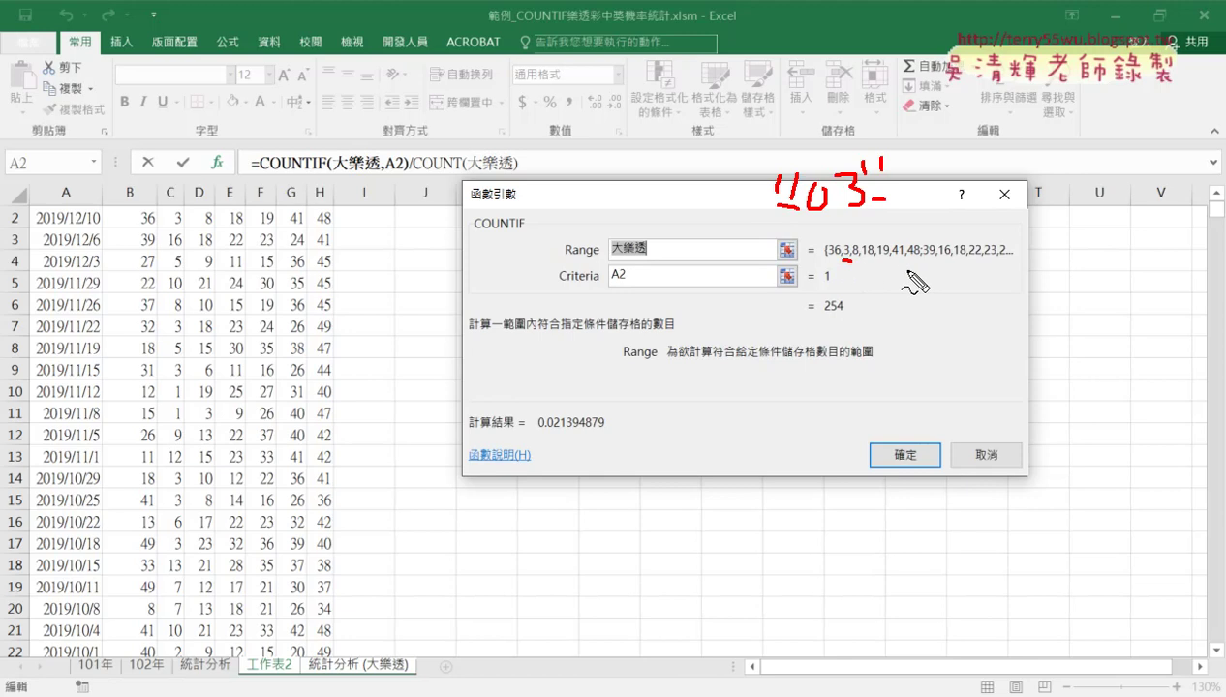
key(Escape)
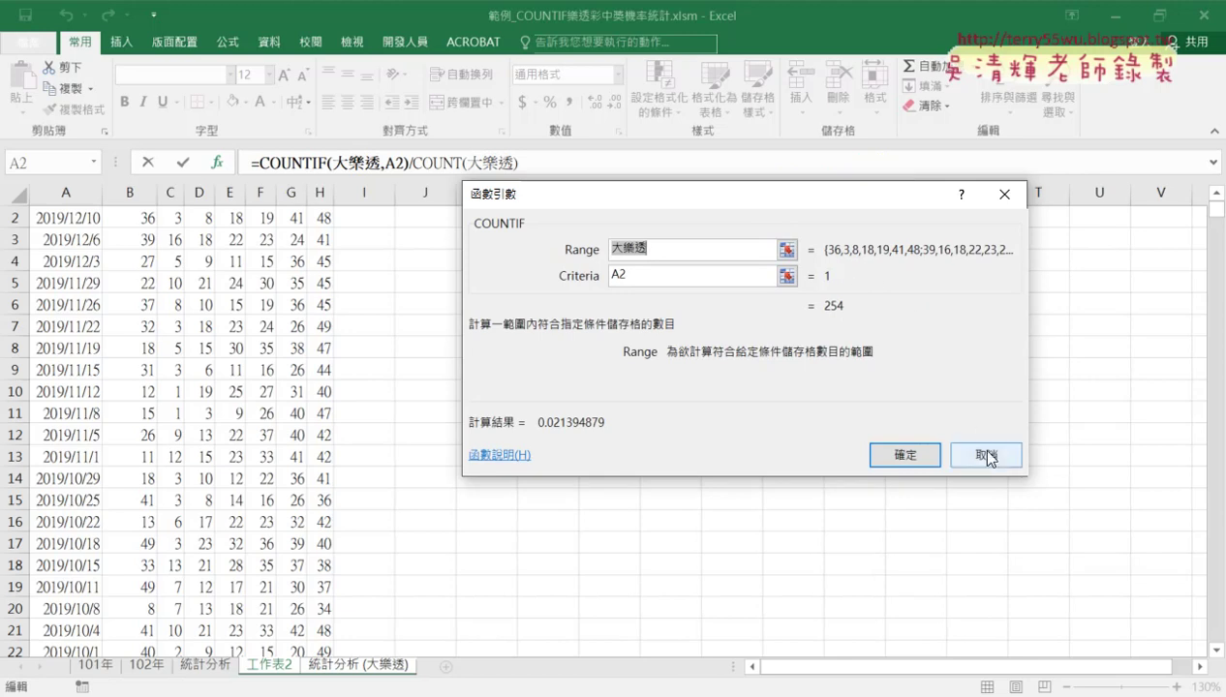
click(987, 455)
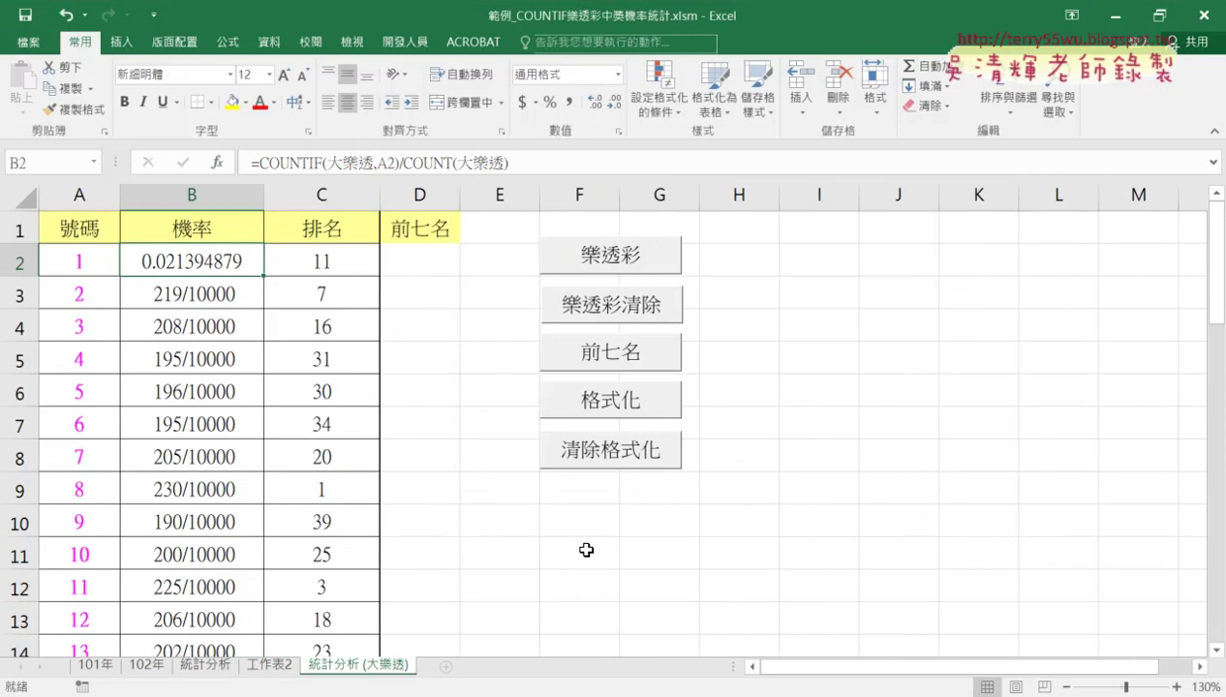
click(263, 668)
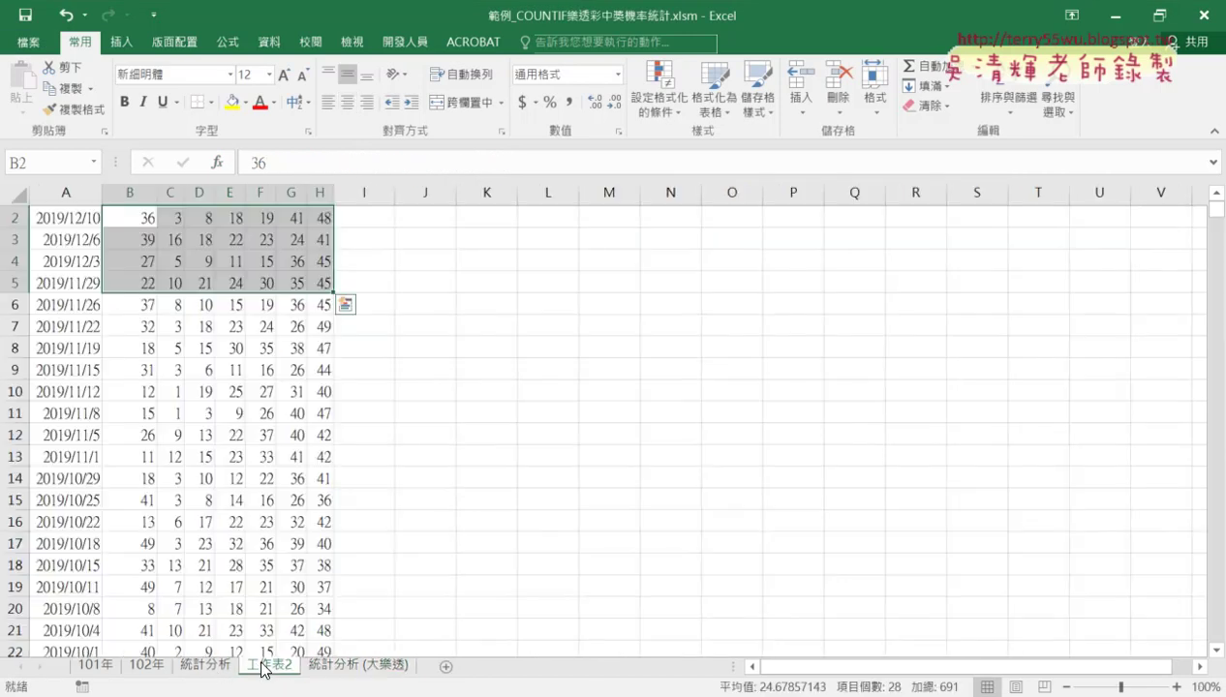
scroll(299, 537, up, 1)
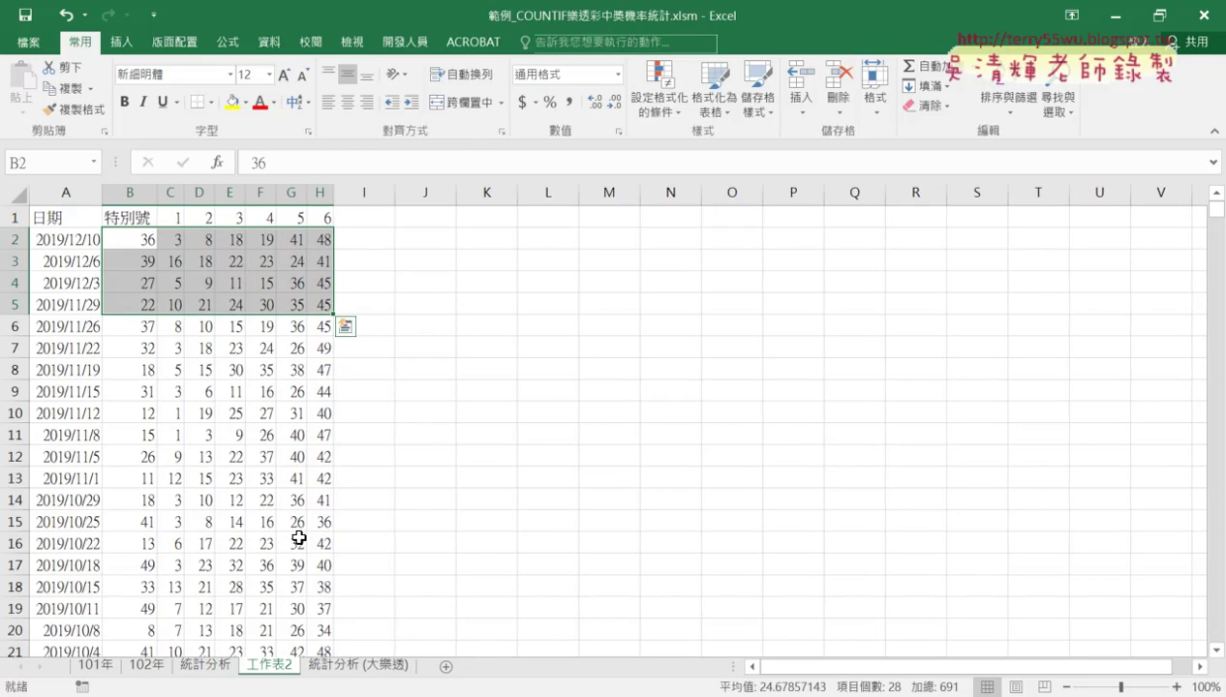
click(383, 667)
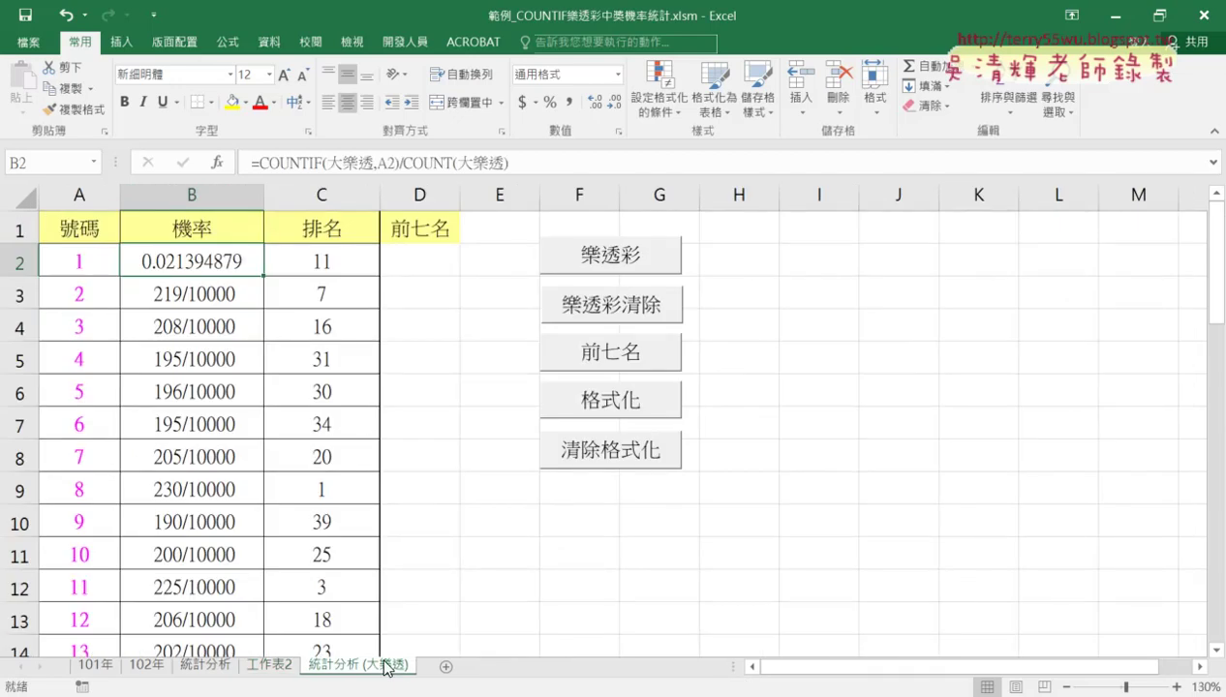
click(205, 666)
scroll(197, 340, up, 12)
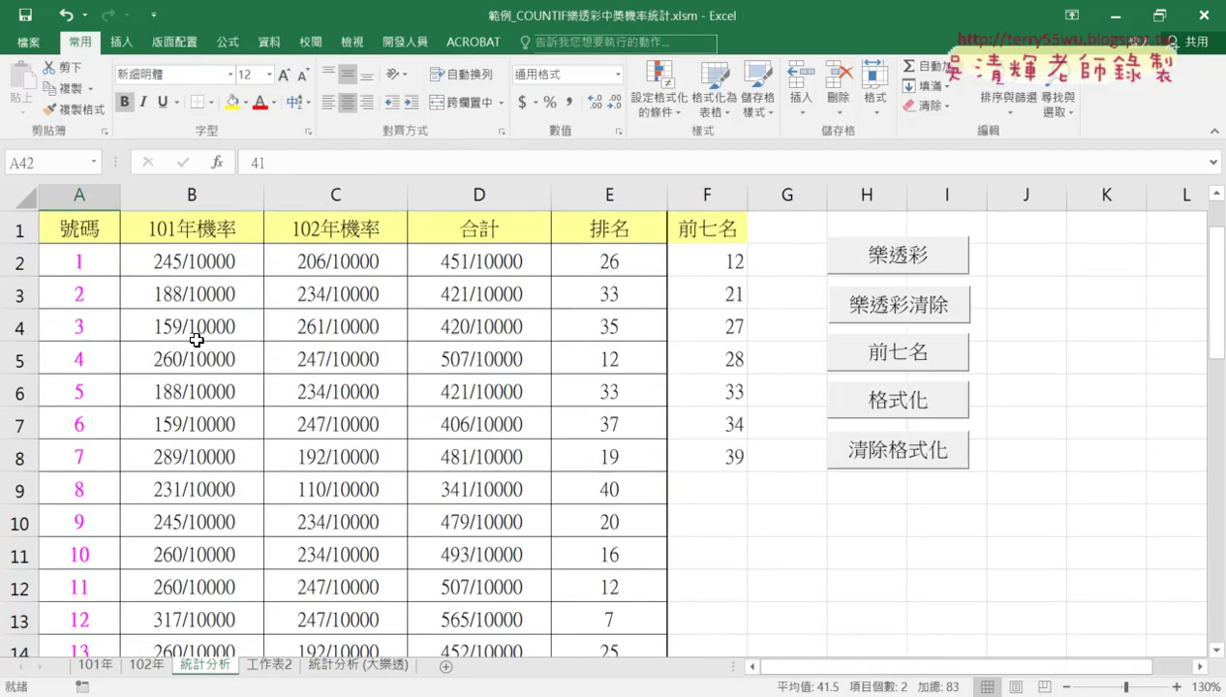
click(174, 257)
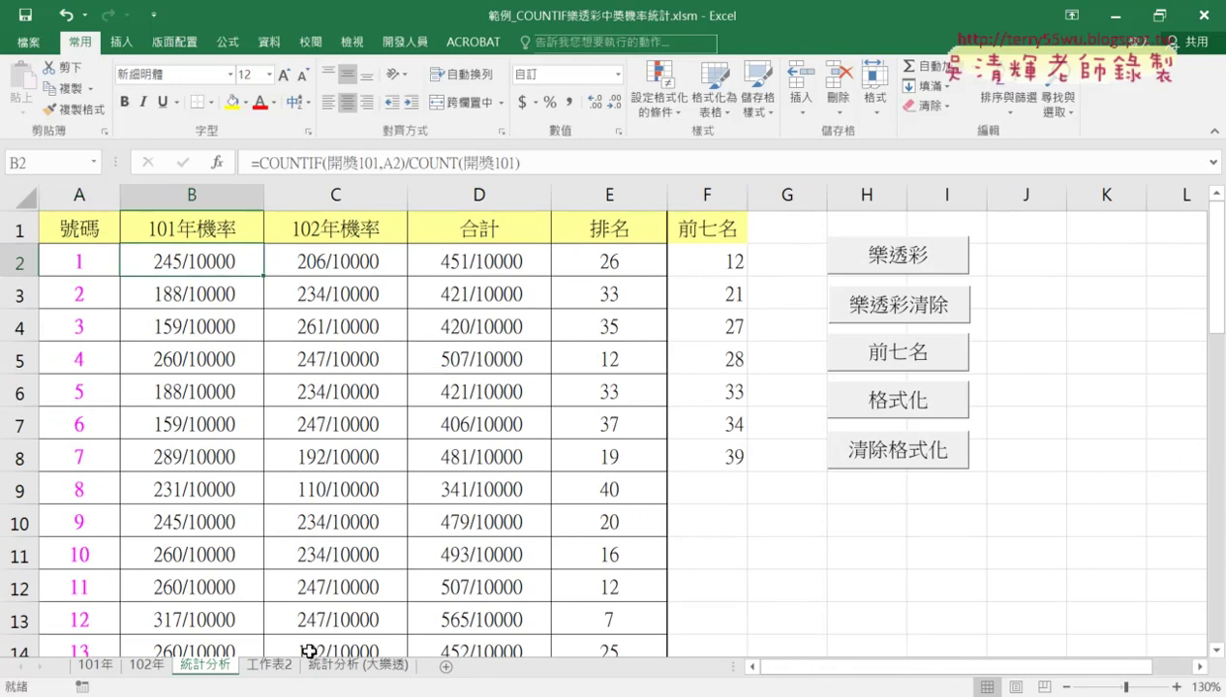
click(360, 666)
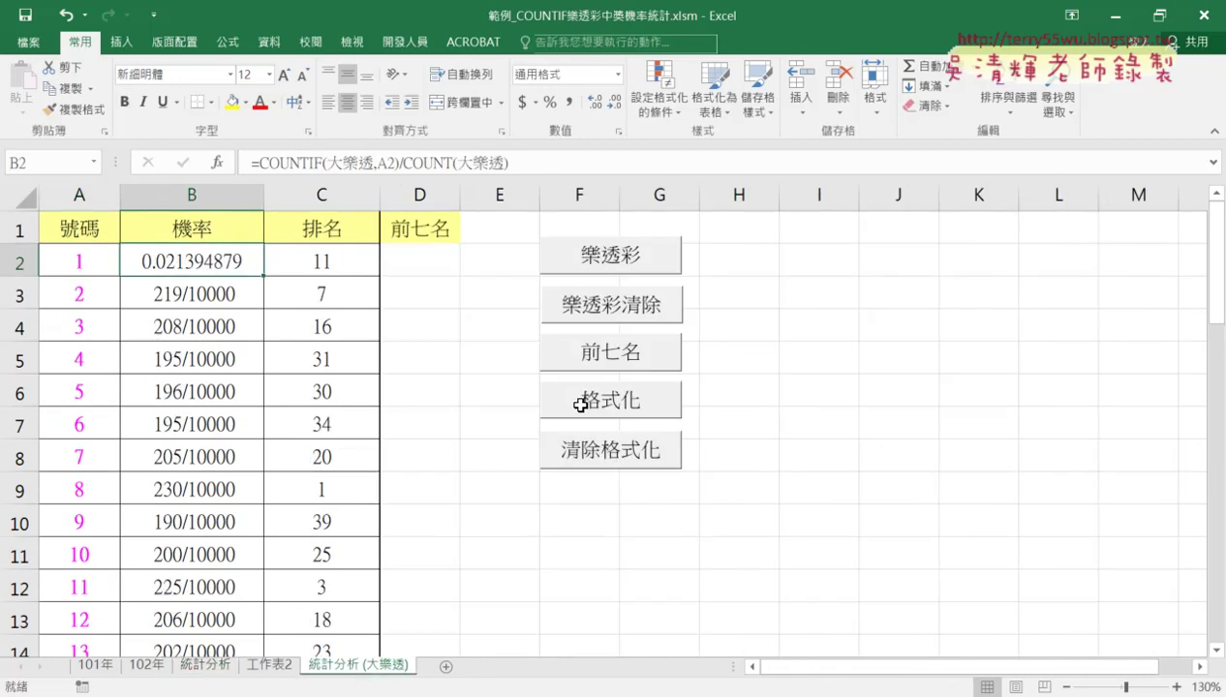